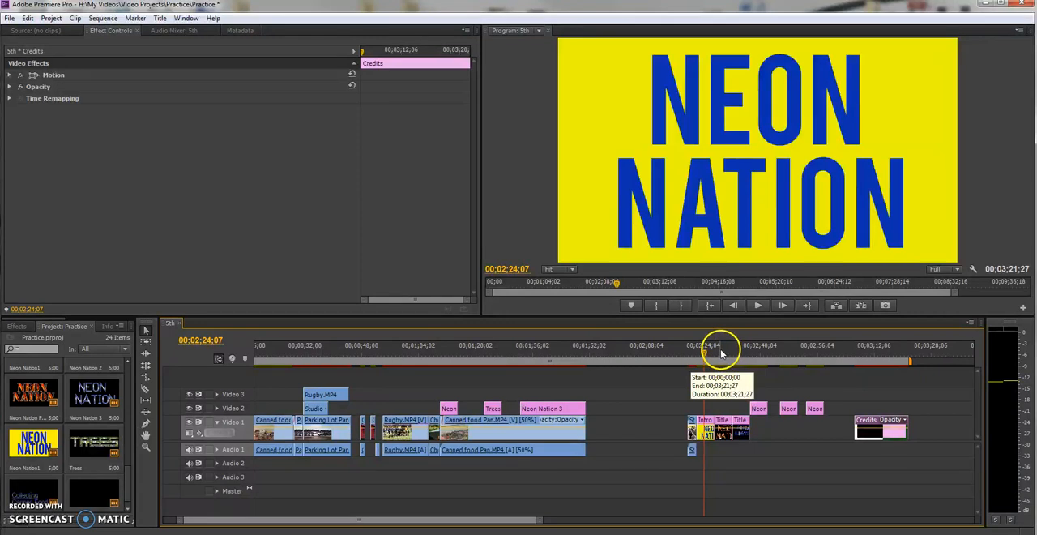
Preview the Neon Nation title clips on the timeline and play the rolling Credits clip.
{"action": "left_click", "coordinate": [718, 353]}
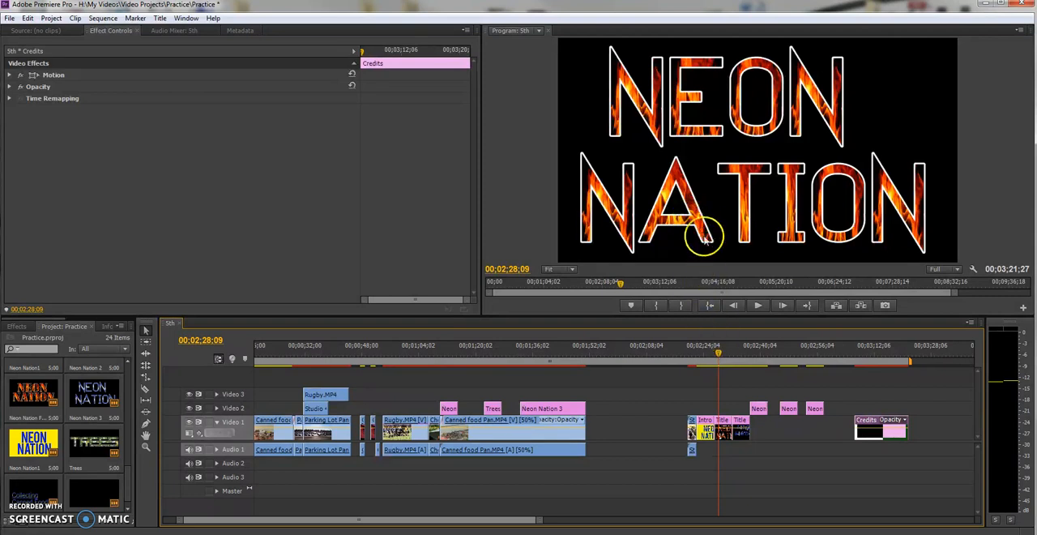
{"action": "left_click", "coordinate": [726, 414]}
{"action": "left_click", "coordinate": [738, 353]}
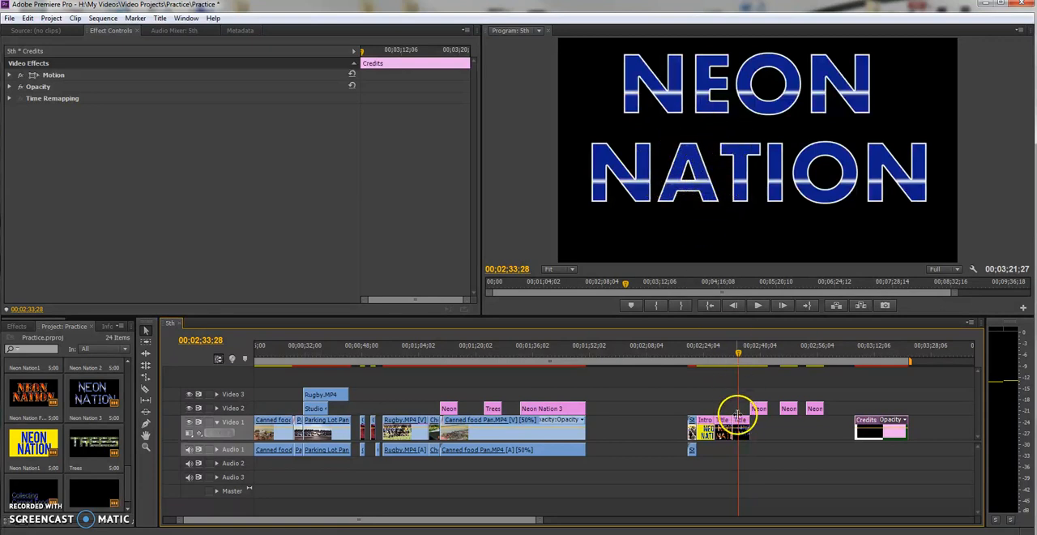
{"action": "left_click", "coordinate": [859, 352]}
{"action": "key", "text": "space"}
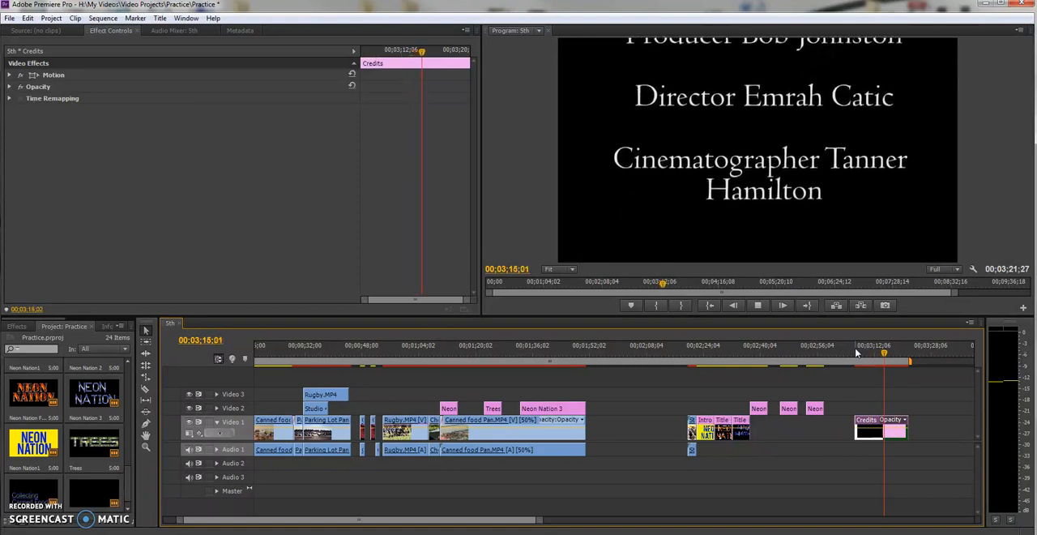
Create a Default Roll title named Credits1, with the playhead at 00;02;14;06 in the empty stretch before the title clips.
{"action": "left_click_drag", "start_coordinate": [857, 351], "coordinate": [666, 351]}
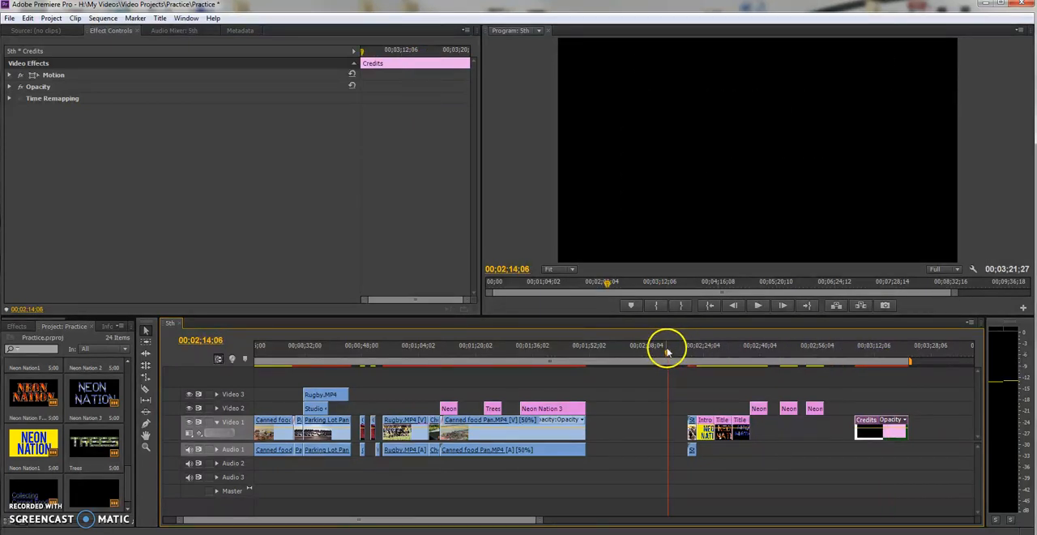
{"action": "left_click", "coordinate": [160, 20]}
{"action": "mouse_move", "coordinate": [269, 30]}
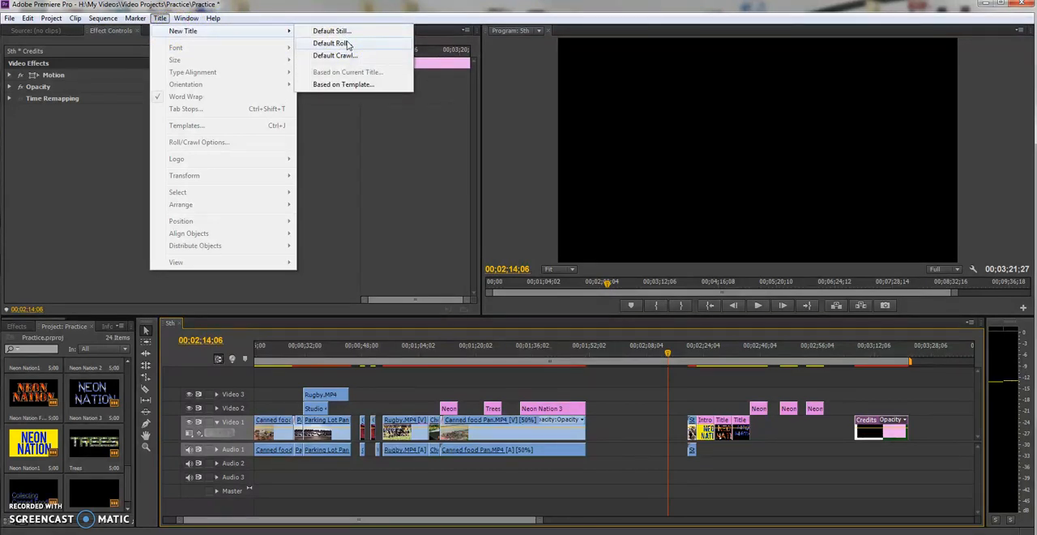
{"action": "left_click", "coordinate": [351, 39]}
{"action": "left_click", "coordinate": [355, 45]}
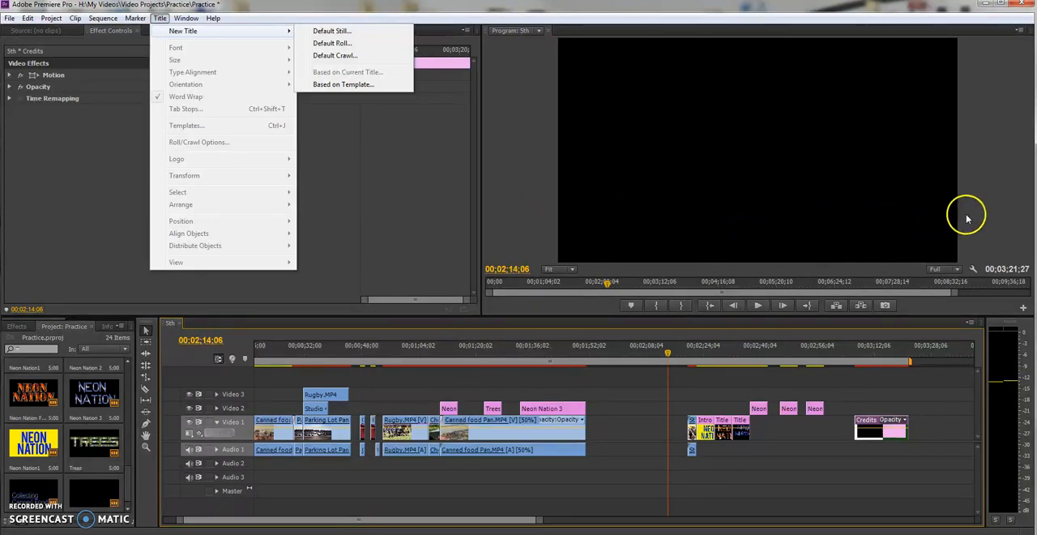
{"action": "left_click", "coordinate": [346, 44]}
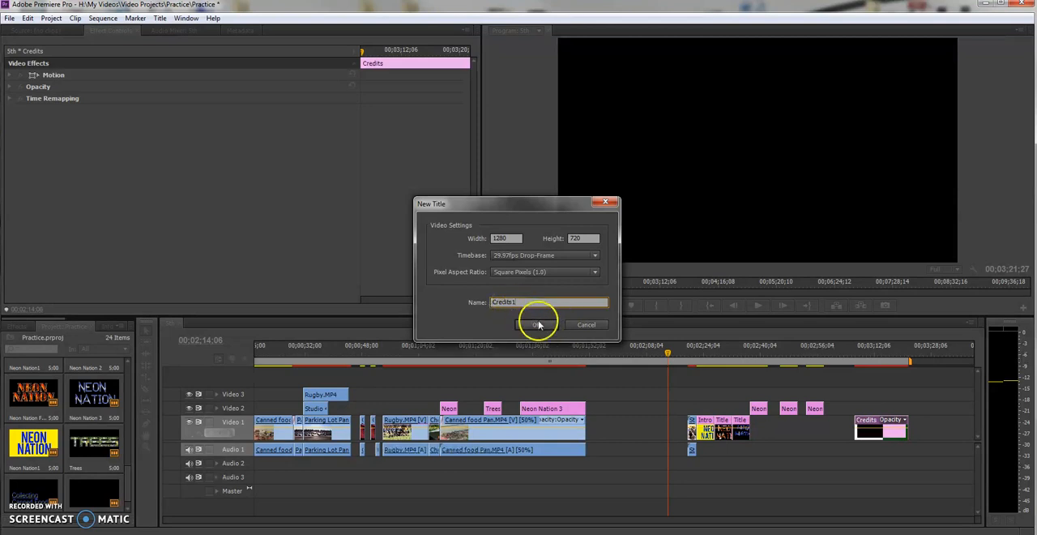
{"action": "left_click", "coordinate": [538, 325]}
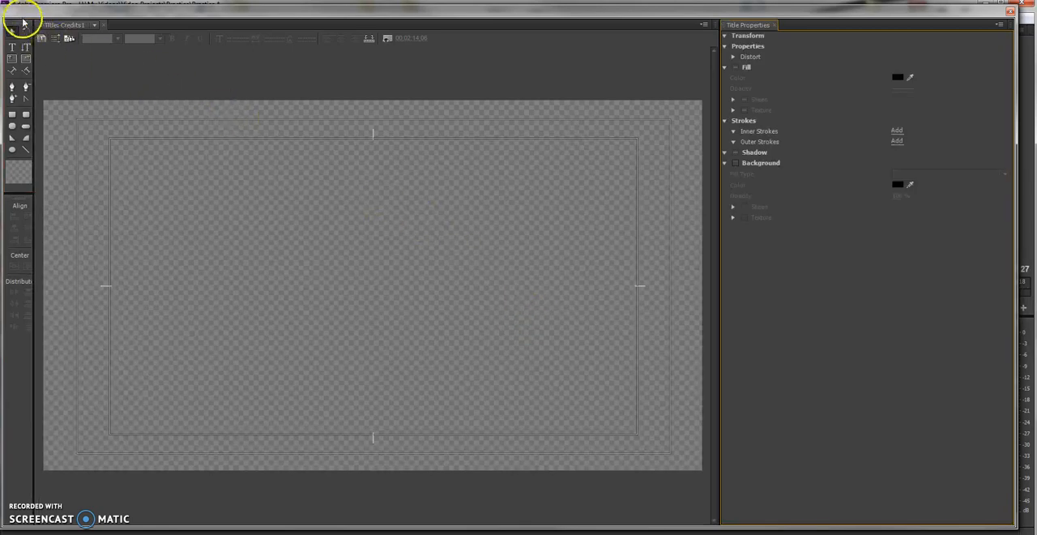
Resize the titler window and adjust its panel widths to fully show the tools and enlarge the drawing area.
{"action": "mouse_move", "coordinate": [12, 10]}
{"action": "left_mouse_down"}
{"action": "mouse_move", "coordinate": [40, 37]}
{"action": "mouse_move", "coordinate": [121, 63]}
{"action": "mouse_move", "coordinate": [317, 178]}
{"action": "mouse_move", "coordinate": [113, 41]}
{"action": "mouse_move", "coordinate": [12, 10]}
{"action": "left_mouse_up"}
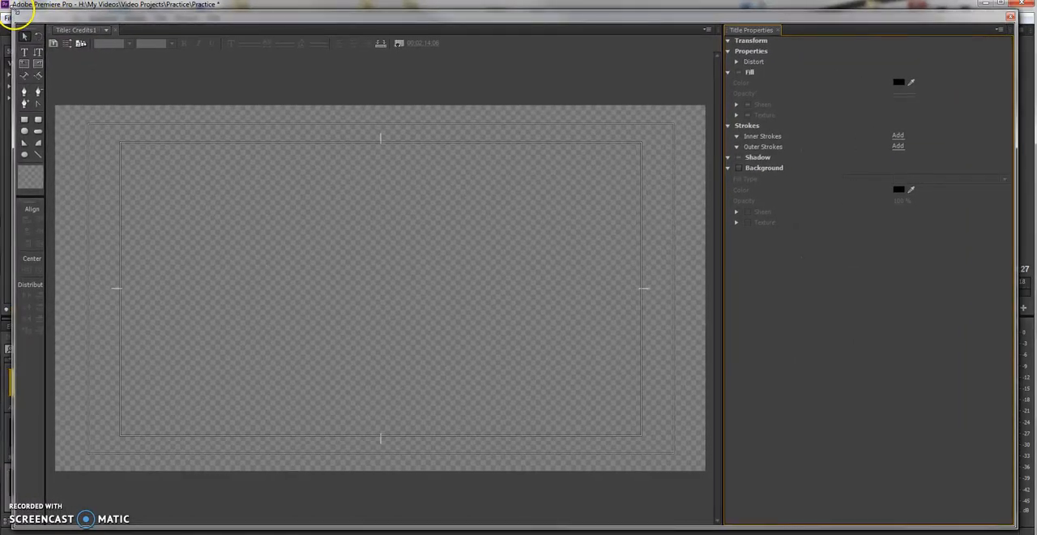
{"action": "left_click_drag", "start_coordinate": [46, 77], "coordinate": [74, 76]}
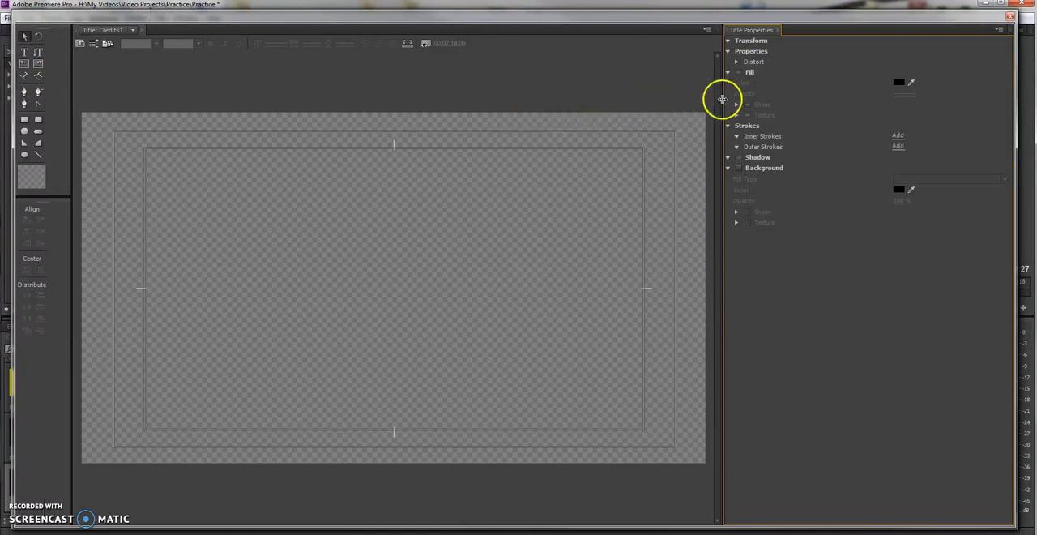
{"action": "left_click_drag", "start_coordinate": [722, 99], "coordinate": [791, 101]}
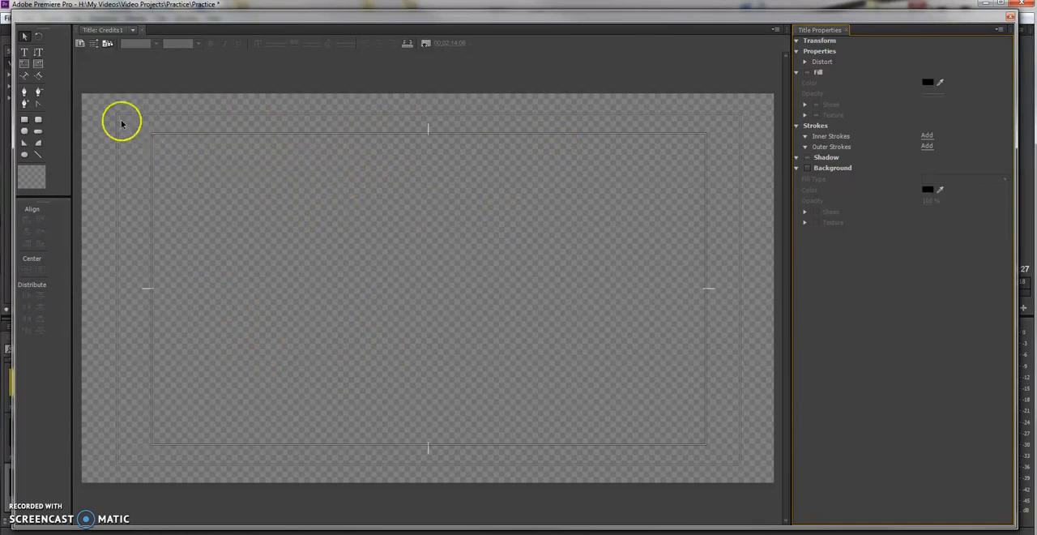
Draw an area type box about 1153 wide and 753 high across the title and enter the heading "Credits".
{"action": "left_click", "coordinate": [22, 67]}
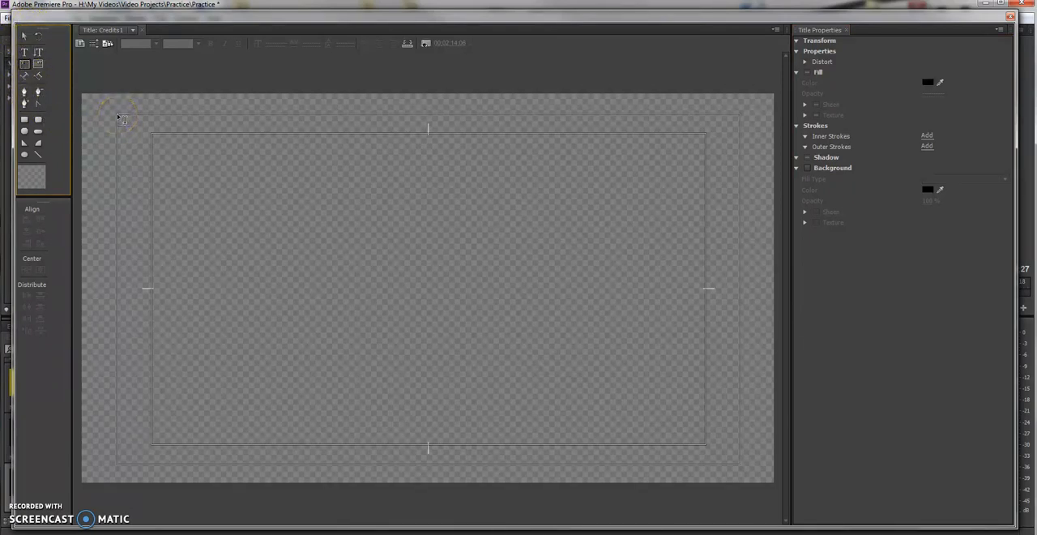
{"action": "left_click_drag", "start_coordinate": [119, 119], "coordinate": [739, 518]}
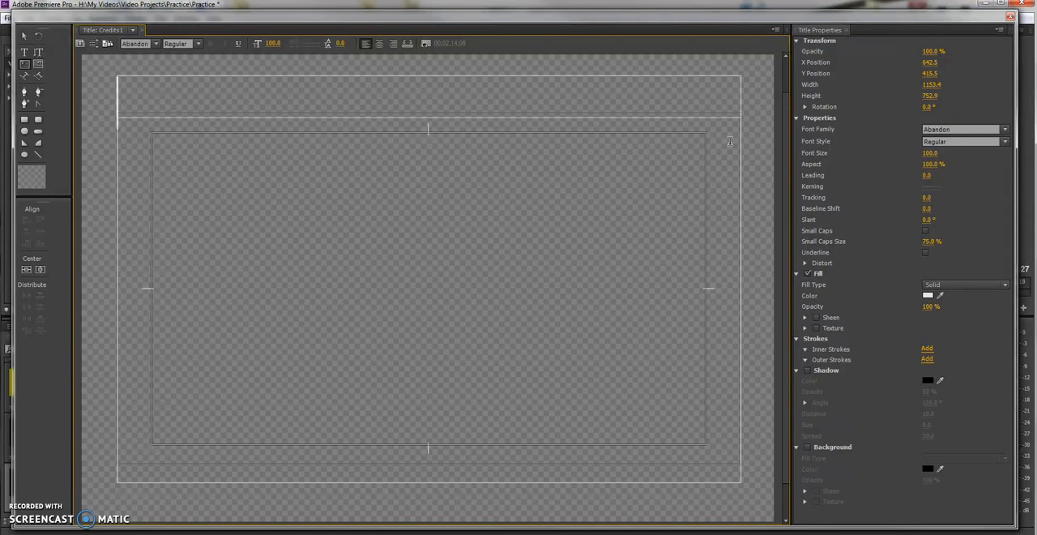
{"action": "left_click", "coordinate": [740, 135]}
{"action": "type", "text": "CREDITS"}
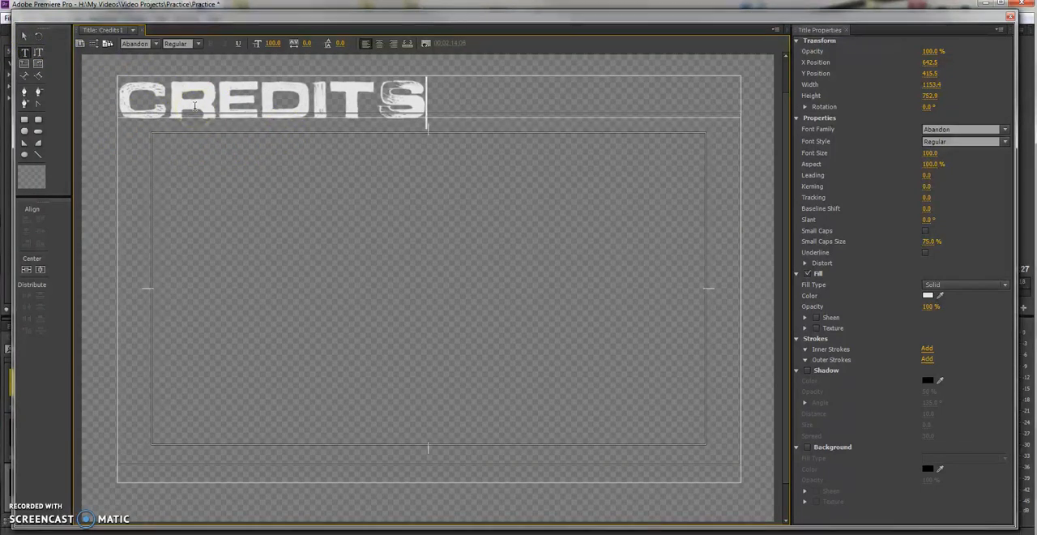
Leave a blank line below the heading and add a "Director:" credit with the director's full name.
{"action": "key", "text": "Return"}
{"action": "key", "text": "Return"}
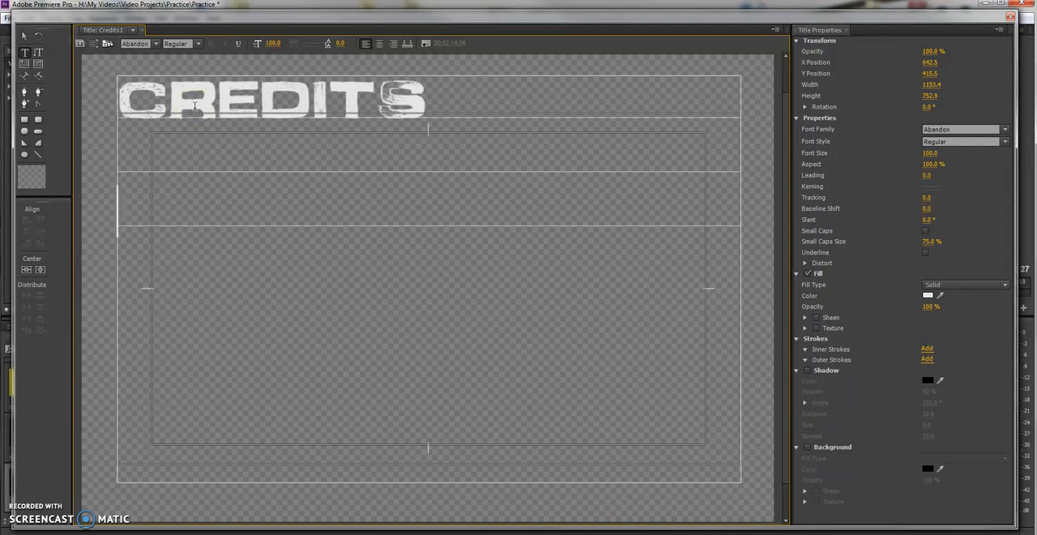
{"action": "type", "text": "DIREC"}
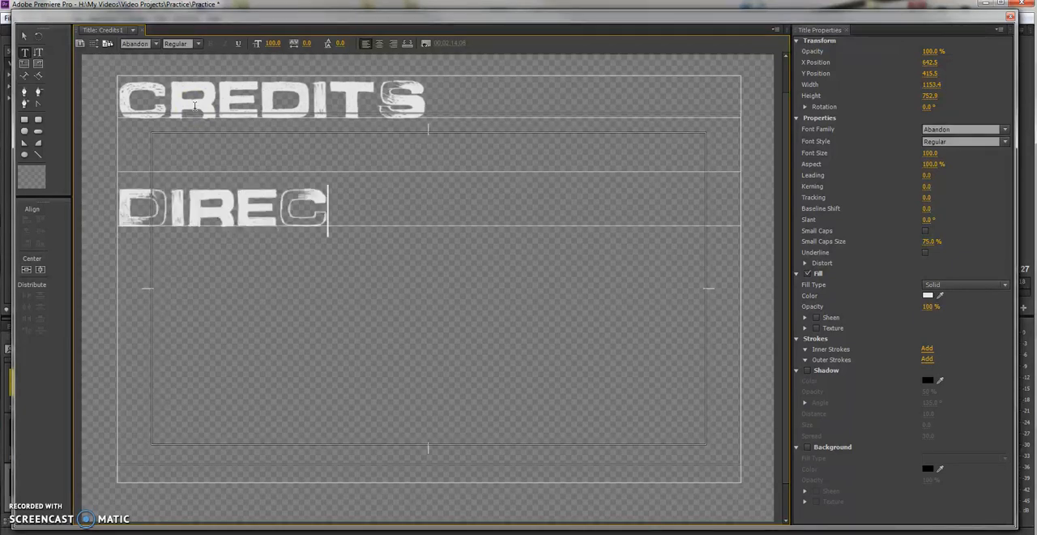
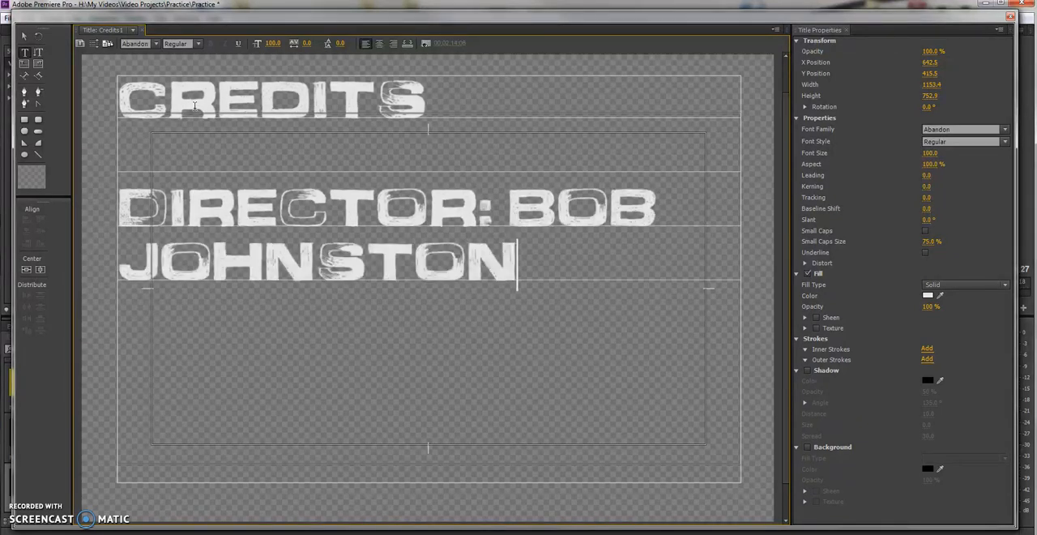
Add a "Producer:" credit and a "Videographer:" credit, each with the person's full name and separated by a blank line.
{"action": "key", "text": "Return"}
{"action": "key", "text": "Return"}
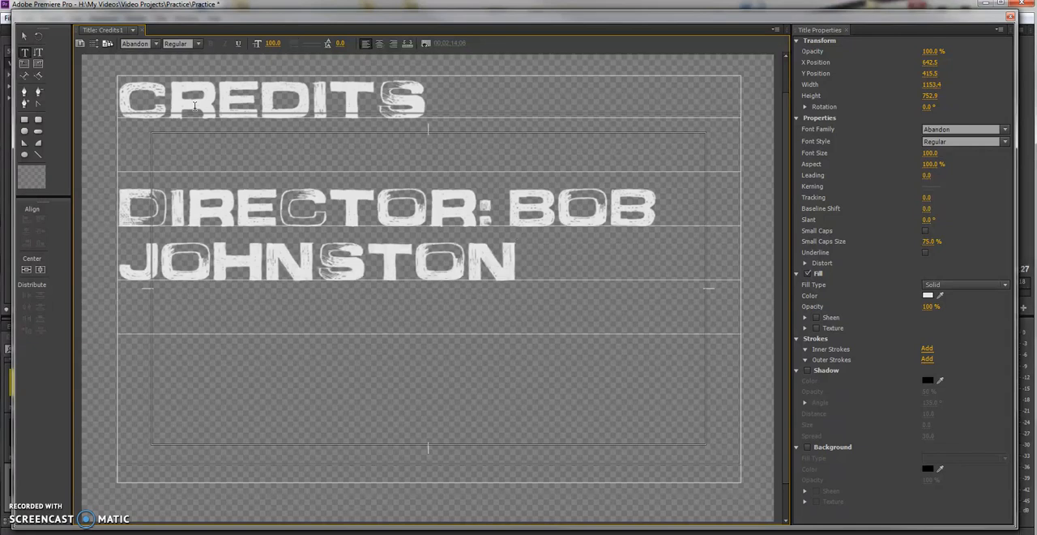
{"action": "type", "text": "PRO"}
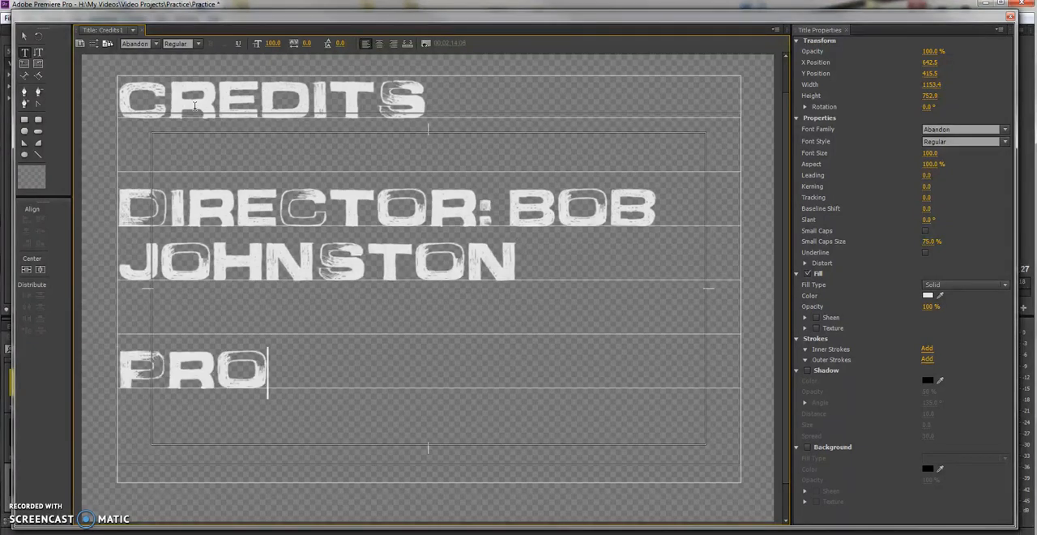
{"action": "type", "text": "DUCER:"}
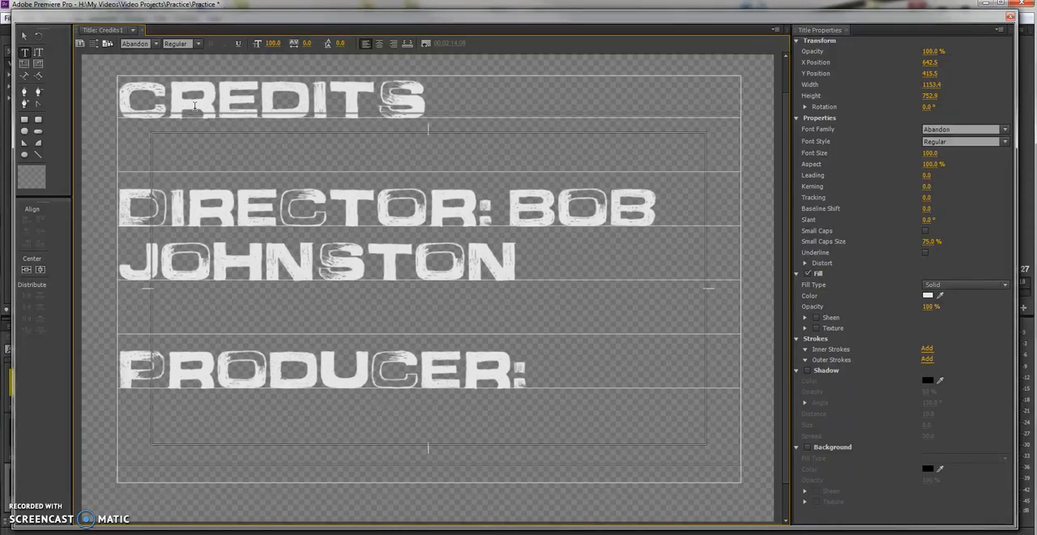
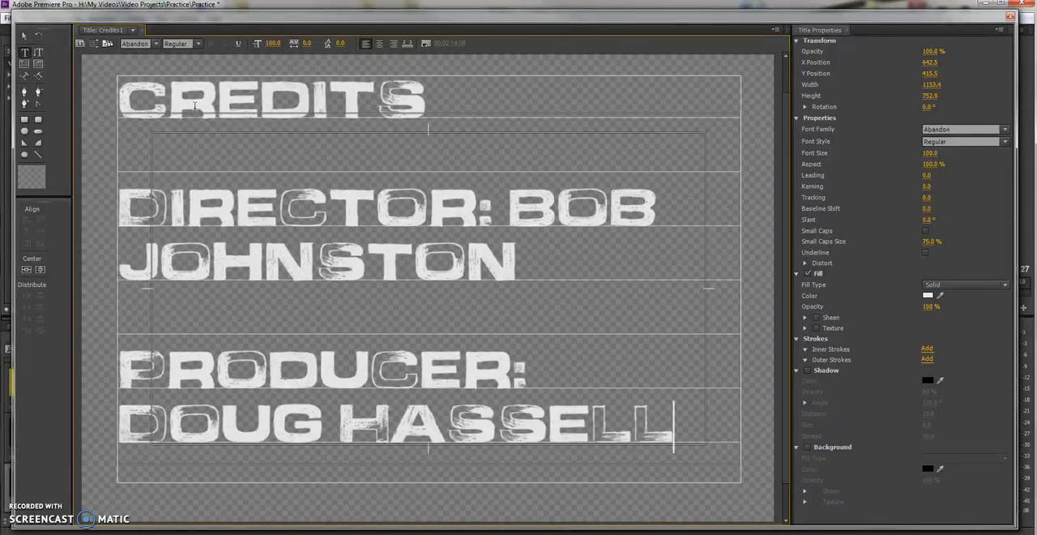
{"action": "key", "text": "Return"}
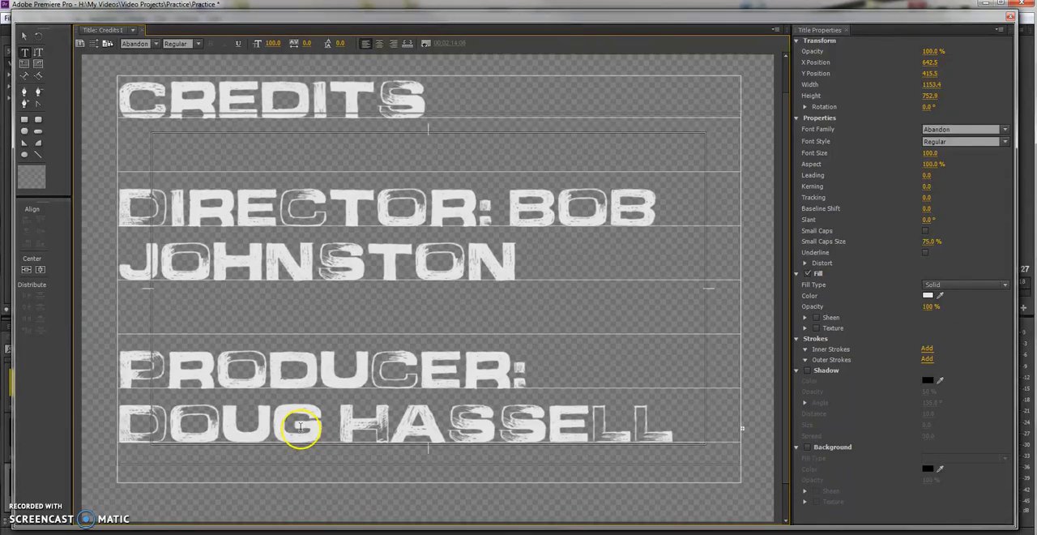
Select the credits text box, nudge it slightly, and change its font to Arial.
{"action": "left_click", "coordinate": [25, 37]}
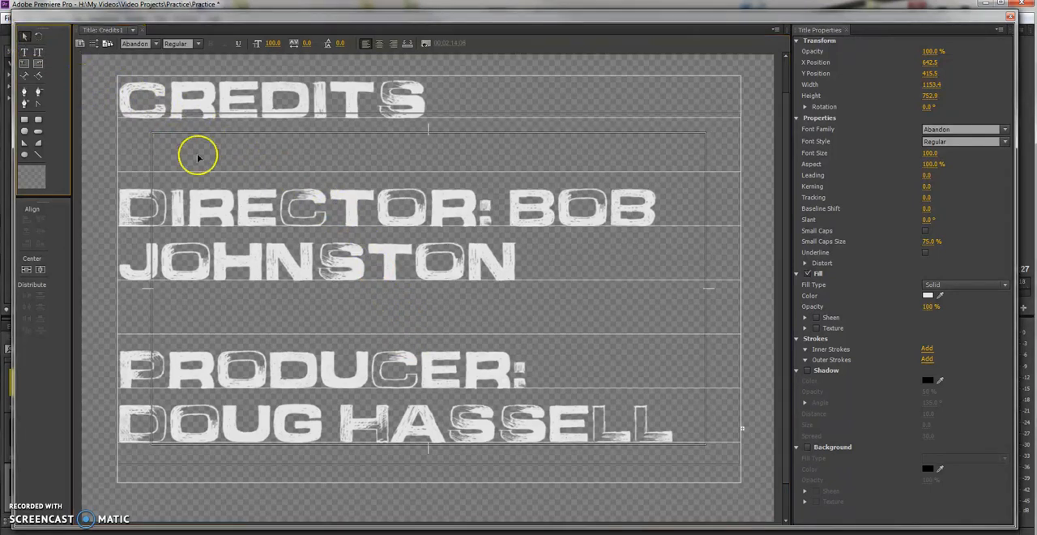
{"action": "mouse_move", "coordinate": [278, 203]}
{"action": "left_mouse_down"}
{"action": "mouse_move", "coordinate": [294, 208]}
{"action": "mouse_move", "coordinate": [283, 203]}
{"action": "left_mouse_up"}
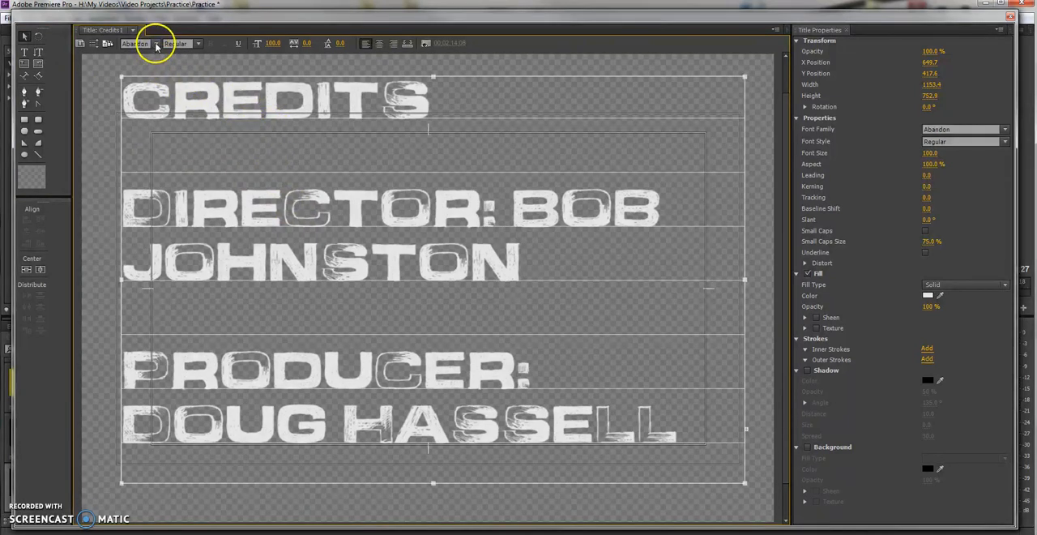
{"action": "left_click", "coordinate": [157, 44]}
{"action": "scroll", "coordinate": [179, 110], "scroll_direction": "down", "scroll_amount": 4}
{"action": "scroll", "coordinate": [178, 111], "scroll_direction": "down", "scroll_amount": 1}
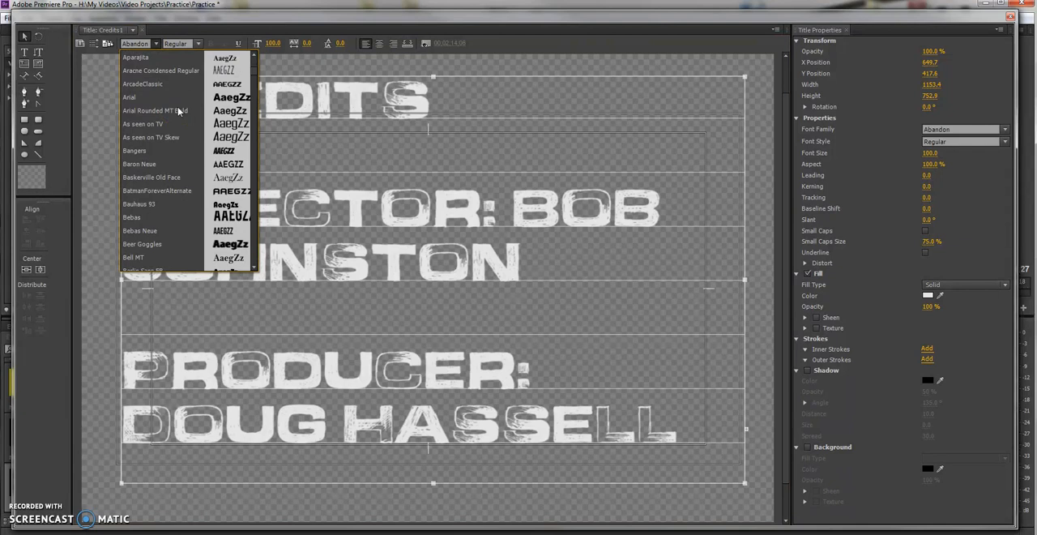
{"action": "left_click", "coordinate": [177, 97]}
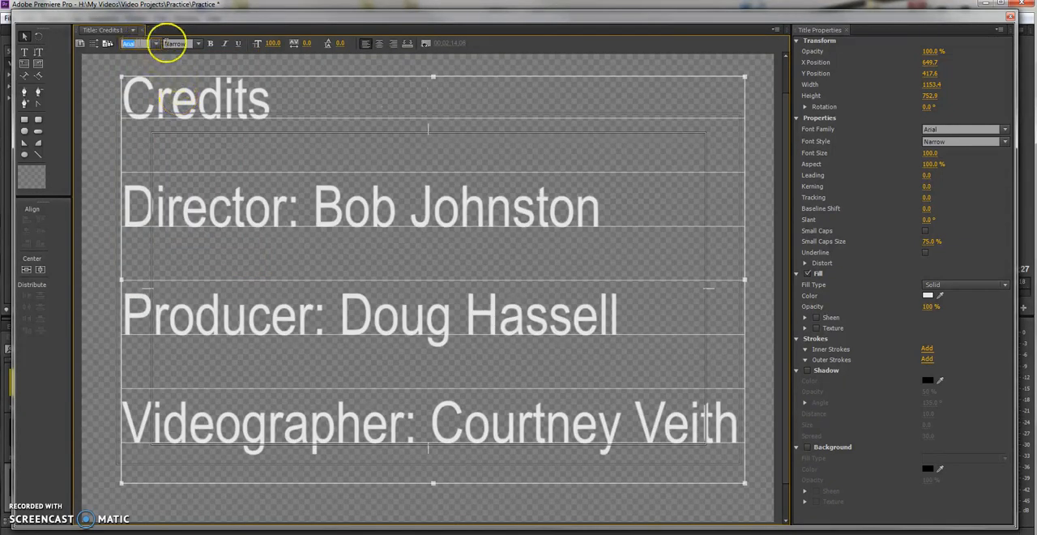
Make the credits text bold and center-align it.
{"action": "left_click", "coordinate": [211, 44]}
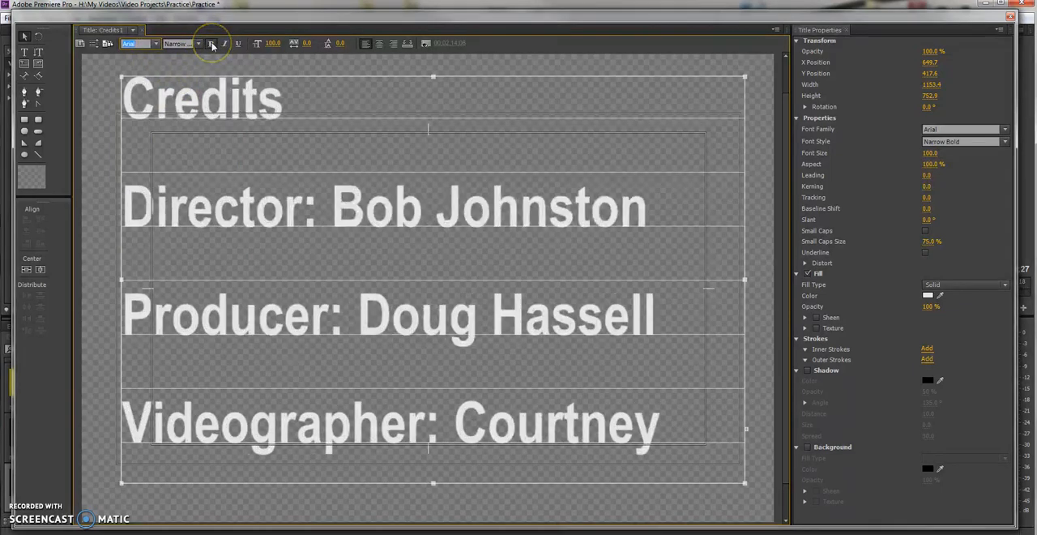
{"action": "left_click", "coordinate": [380, 44]}
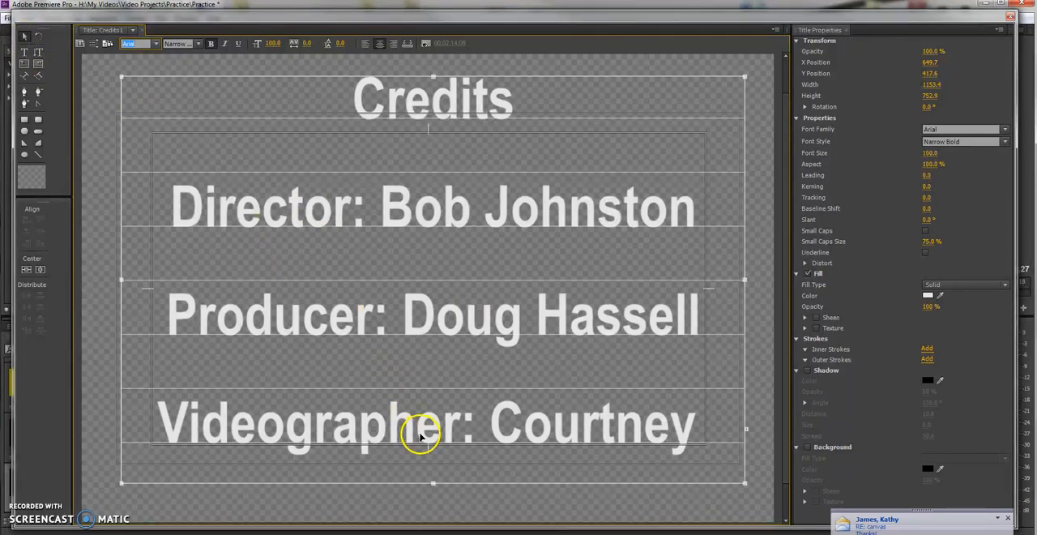
{"action": "left_click", "coordinate": [1007, 517]}
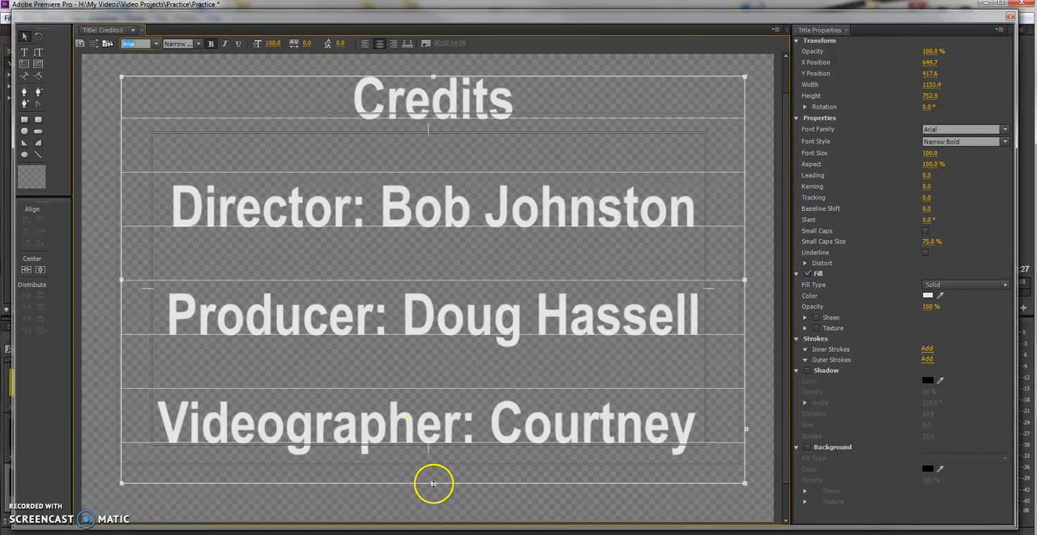
Lengthen the credits text box to a height of about 964 and add a "Talent:" credit with the person's full name.
{"action": "left_click_drag", "start_coordinate": [433, 484], "coordinate": [435, 529]}
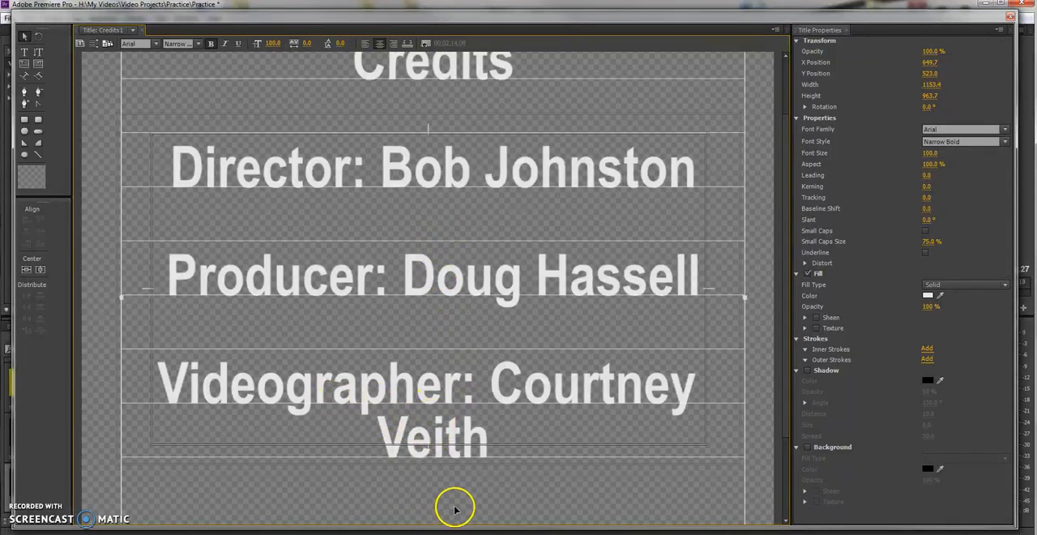
{"action": "left_click_drag", "start_coordinate": [786, 130], "coordinate": [776, 216]}
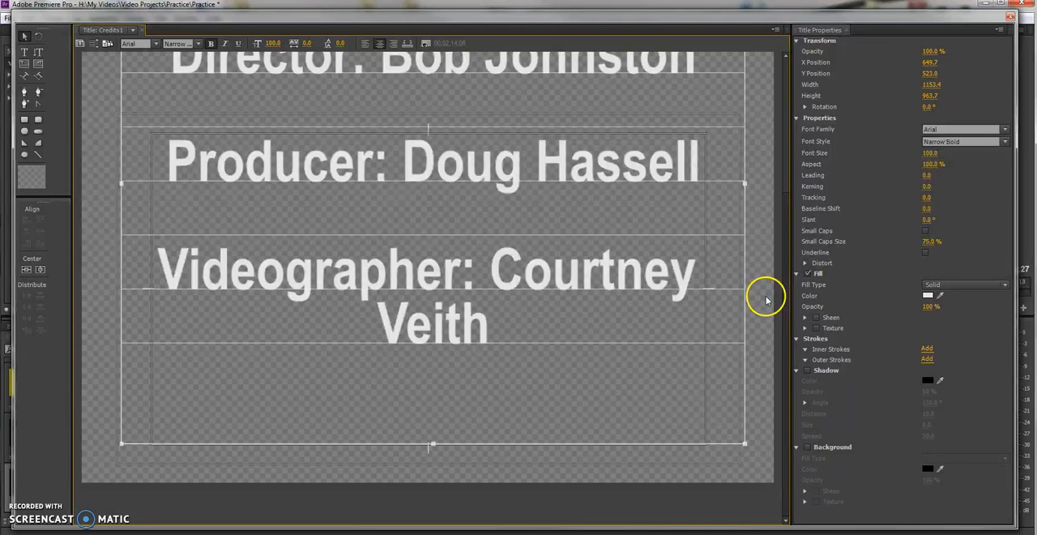
{"action": "left_click", "coordinate": [25, 53]}
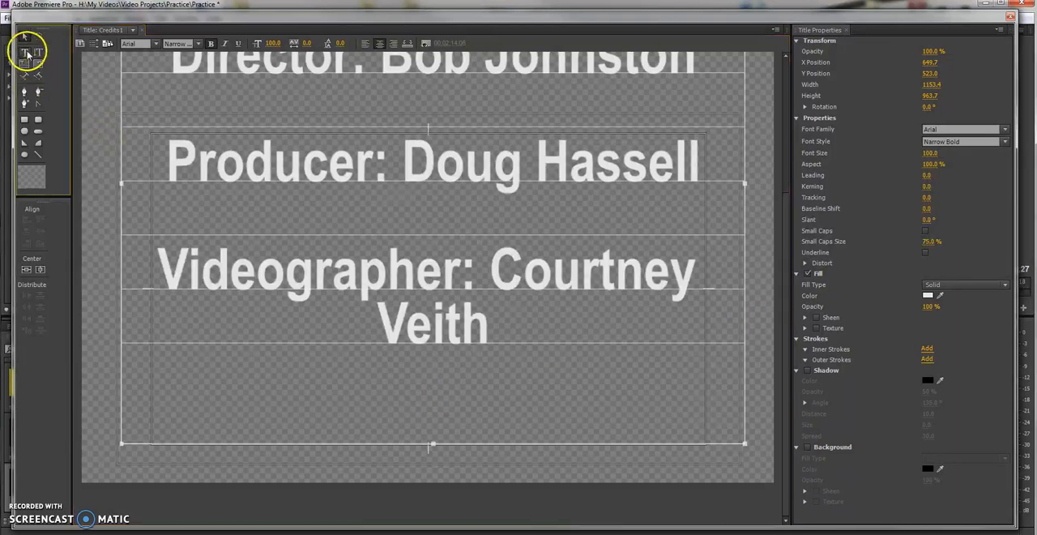
{"action": "left_click", "coordinate": [440, 424]}
{"action": "key", "text": "Return"}
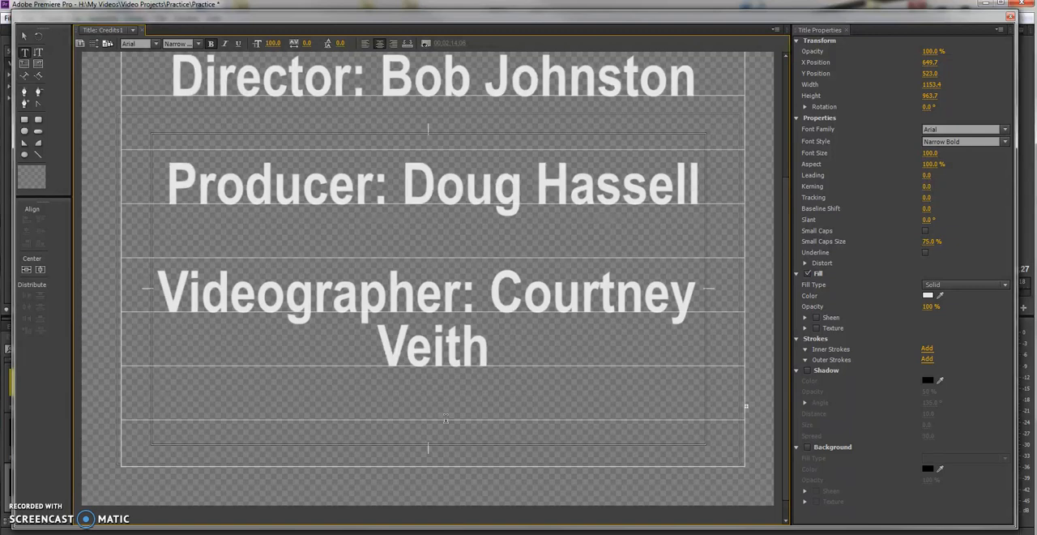
Lengthen the credits text box to a height of about 1186 and delete the extra letter in the talent's surname.
{"action": "left_click", "coordinate": [24, 36]}
{"action": "left_click_drag", "start_coordinate": [432, 465], "coordinate": [430, 531]}
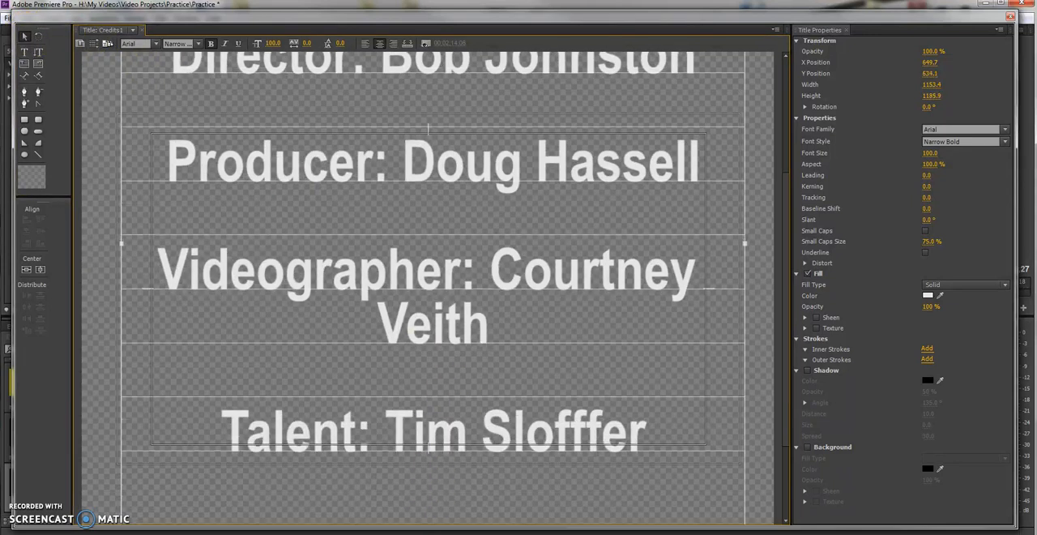
{"action": "left_click", "coordinate": [596, 423]}
{"action": "key", "text": "BackSpace"}
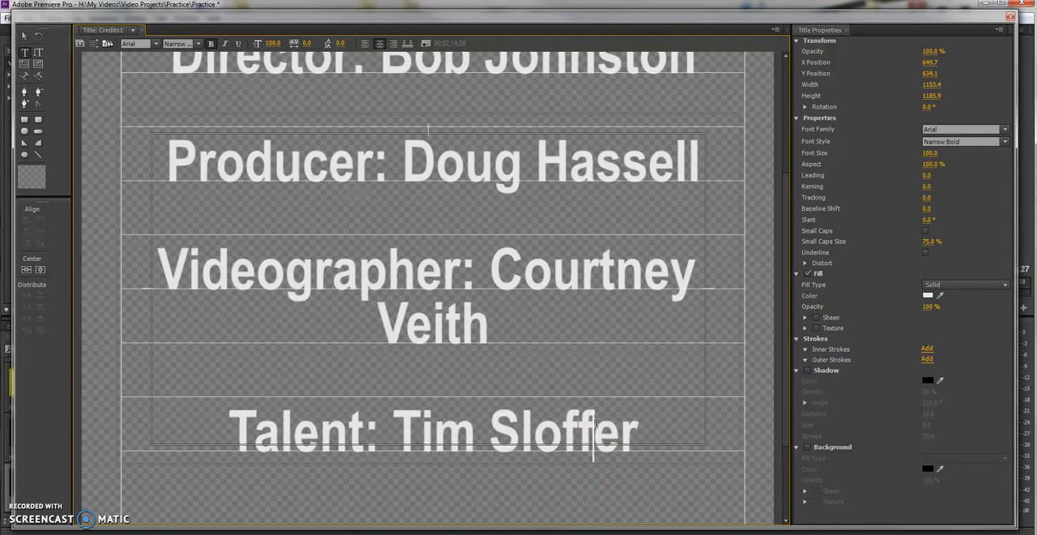
Set the font size of the credits text box to 97.
{"action": "left_click", "coordinate": [24, 35]}
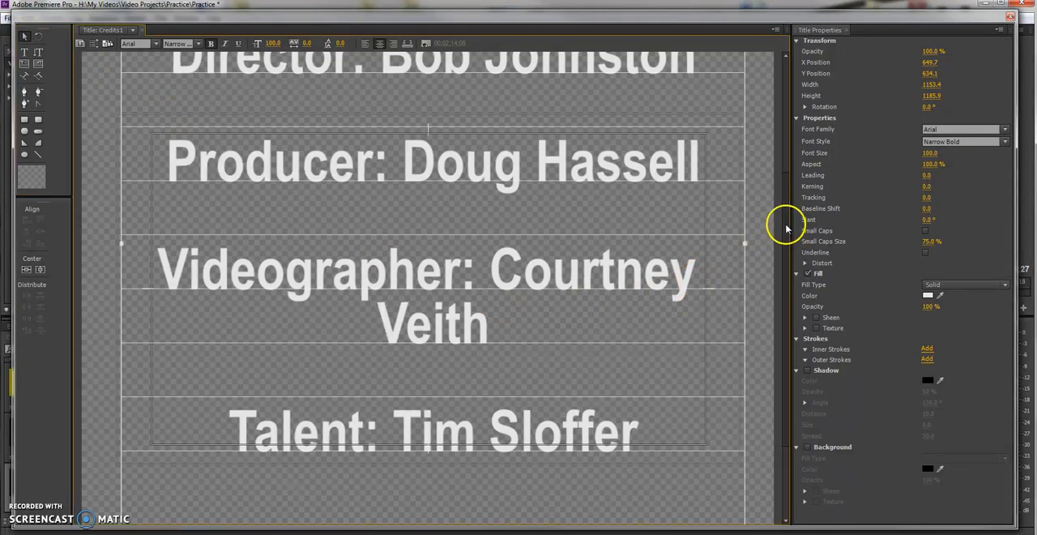
{"action": "left_click_drag", "start_coordinate": [788, 229], "coordinate": [784, 312]}
{"action": "scroll", "coordinate": [768, 89], "scroll_direction": "up", "scroll_amount": 5}
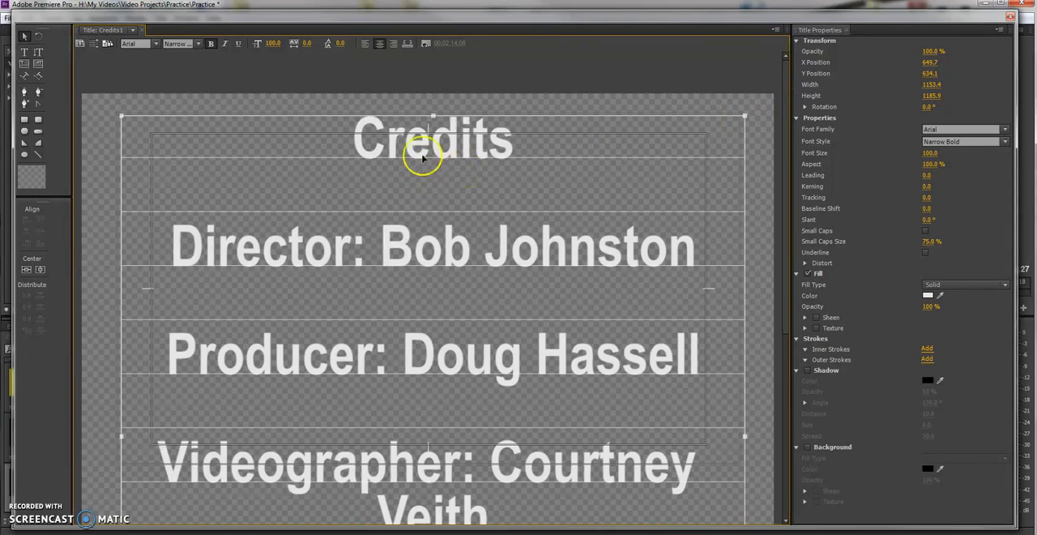
{"action": "mouse_move", "coordinate": [273, 43]}
{"action": "left_mouse_down"}
{"action": "mouse_move", "coordinate": [250, 42]}
{"action": "mouse_move", "coordinate": [278, 46]}
{"action": "left_mouse_up"}
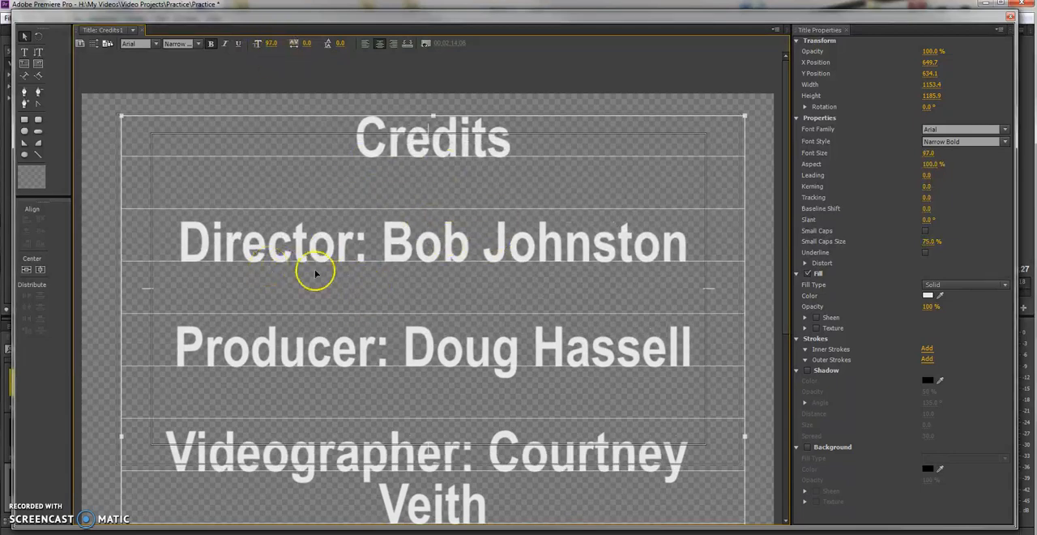
{"action": "left_click_drag", "start_coordinate": [784, 198], "coordinate": [778, 93]}
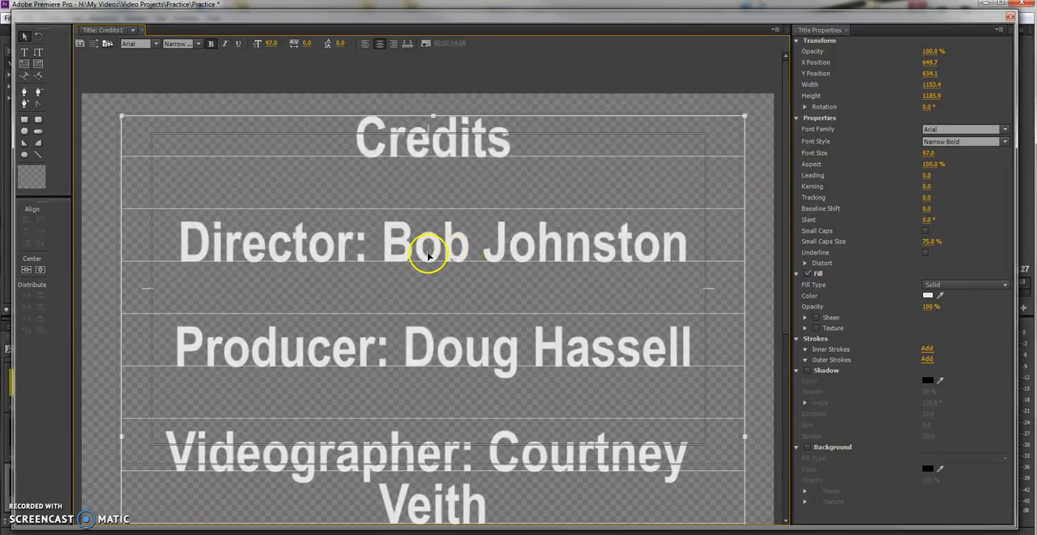
Set the title type to Roll and make the credits start off screen and end off screen.
{"action": "left_click", "coordinate": [94, 44]}
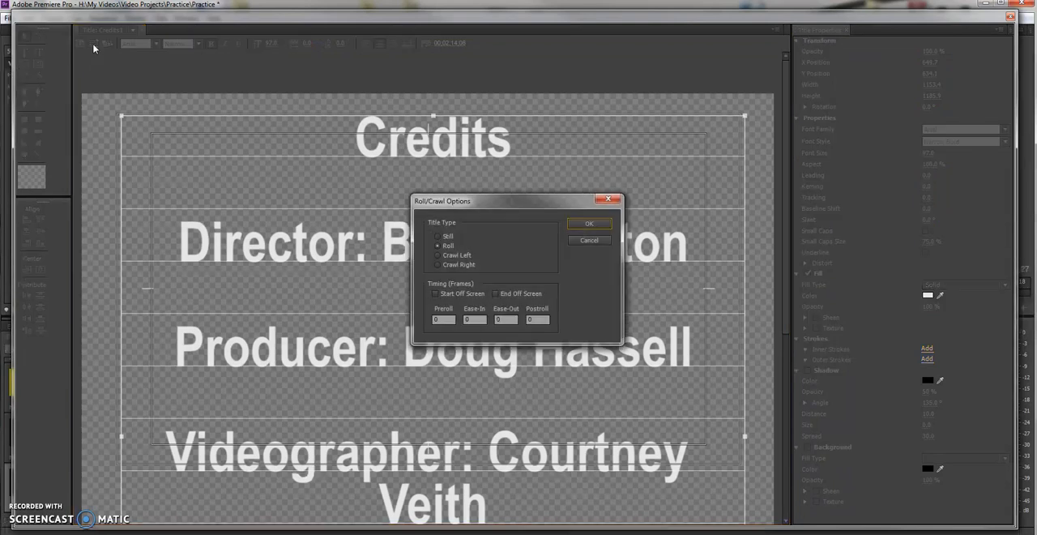
{"action": "left_click", "coordinate": [438, 239]}
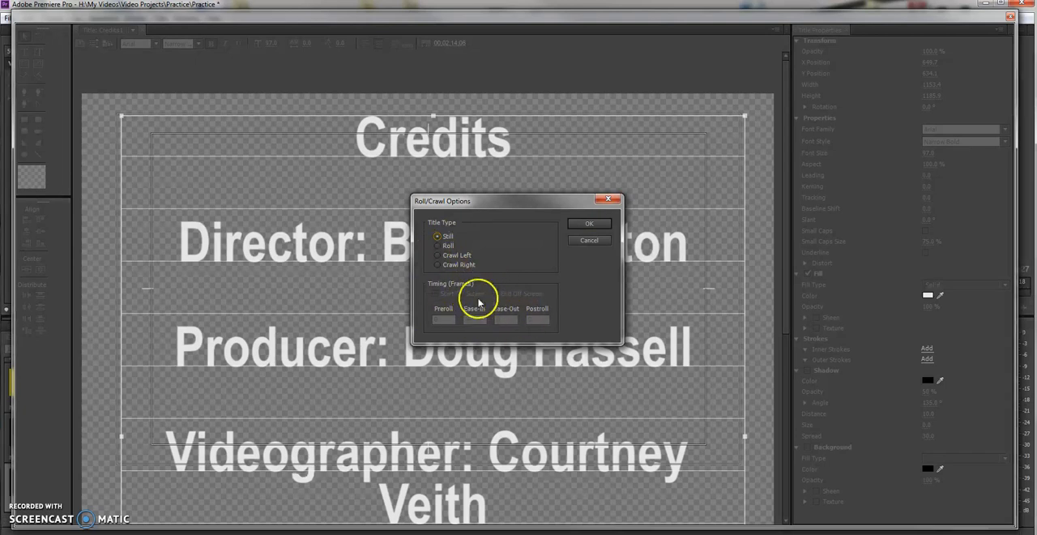
{"action": "left_click", "coordinate": [442, 246]}
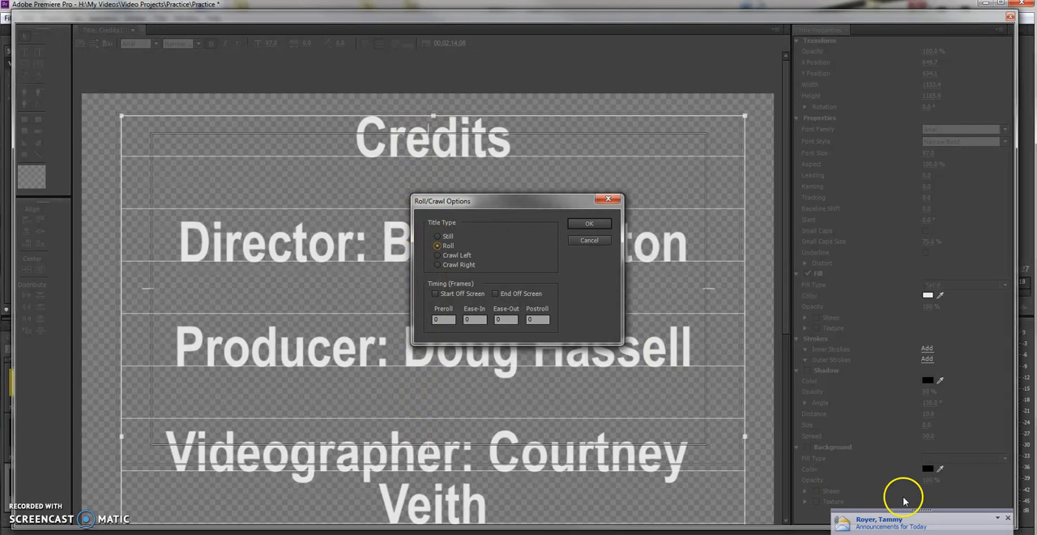
{"action": "left_click", "coordinate": [1007, 517]}
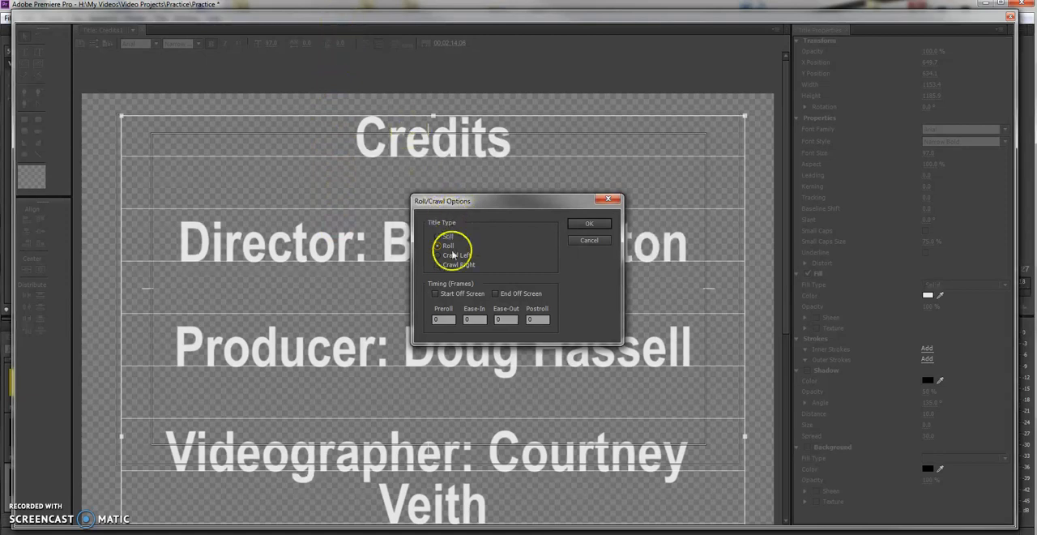
{"action": "left_click", "coordinate": [436, 296]}
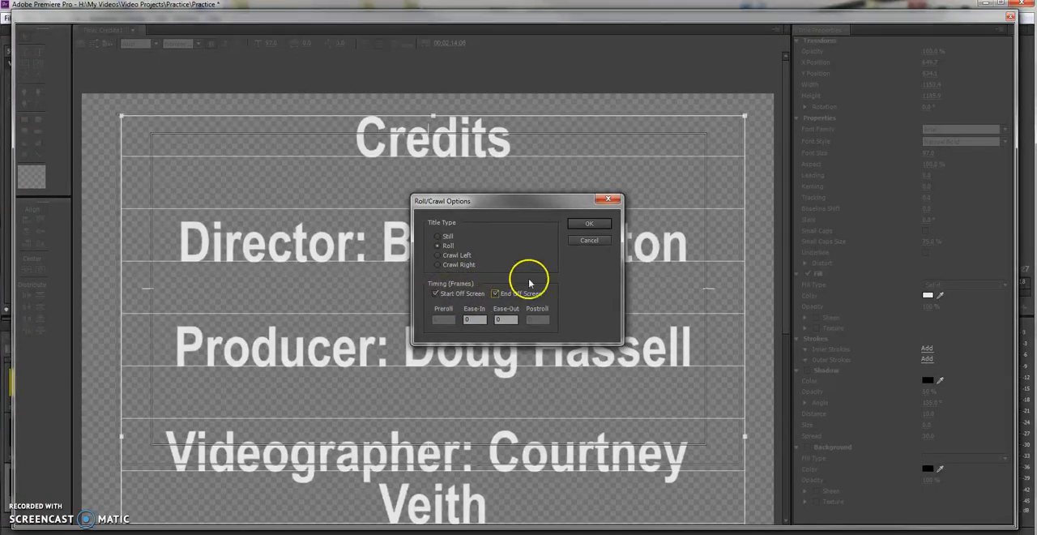
{"action": "left_click", "coordinate": [575, 225]}
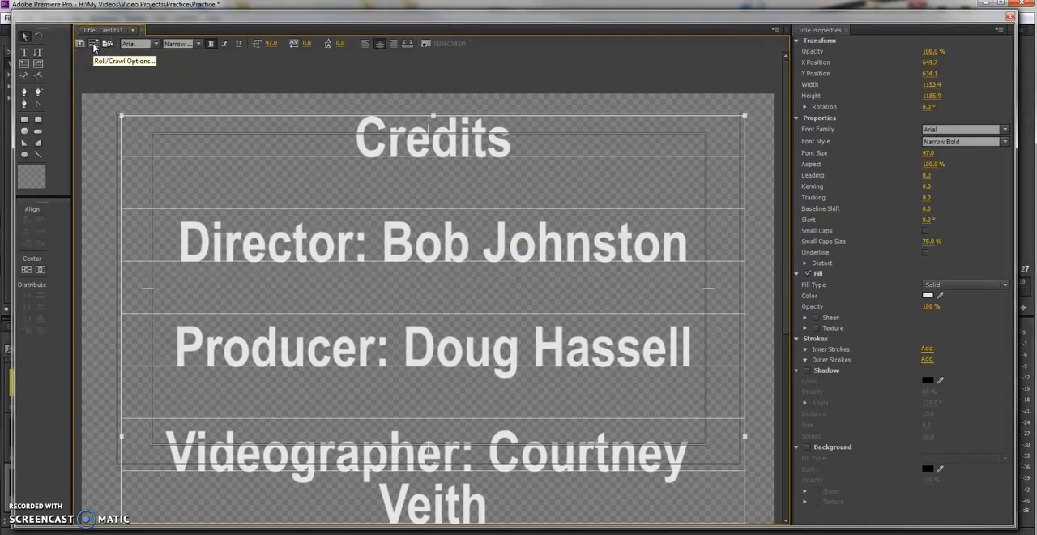
Recheck the roll timing options for Credits1 and close the title editor.
{"action": "left_click", "coordinate": [94, 47]}
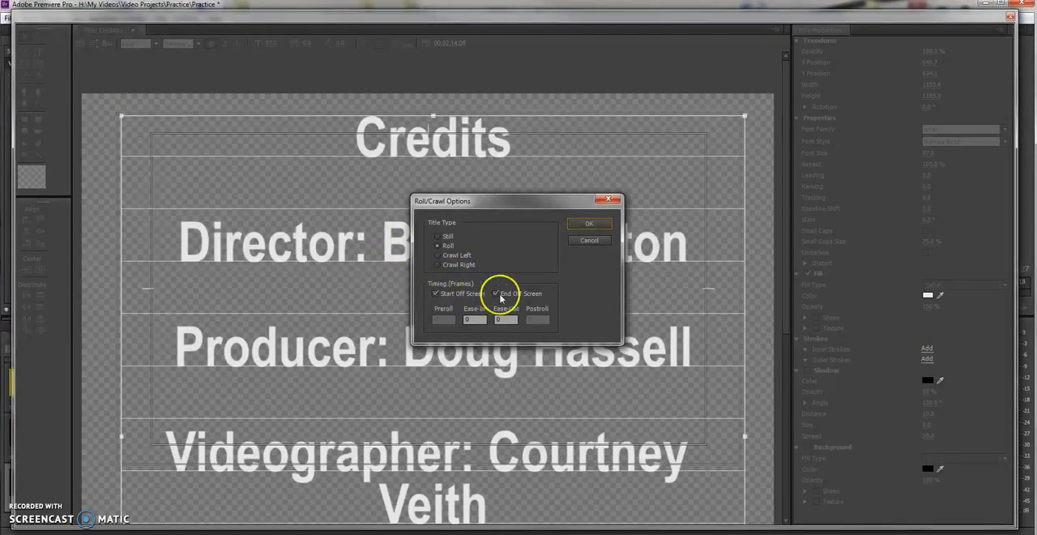
{"action": "left_click", "coordinate": [578, 225]}
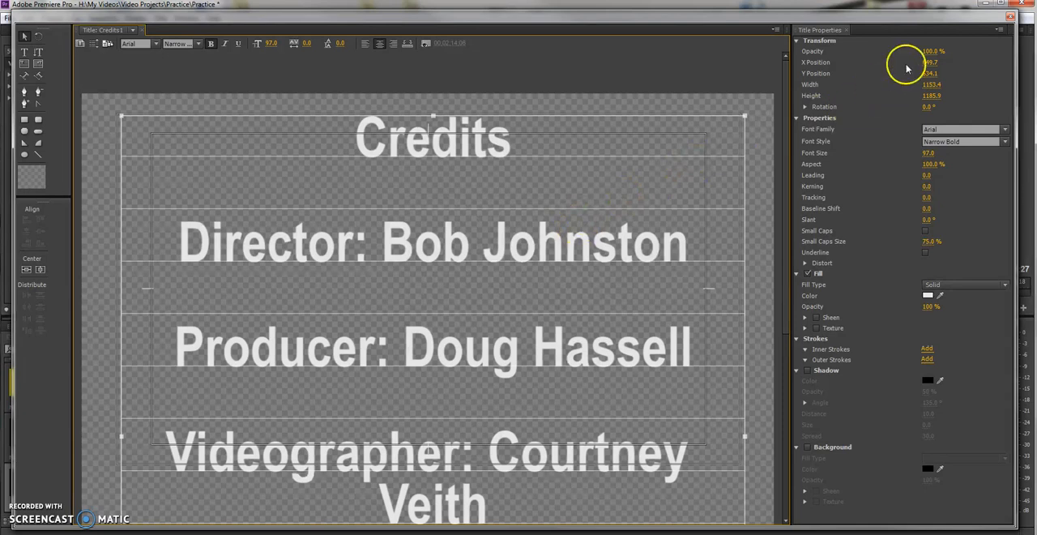
{"action": "left_click", "coordinate": [1011, 18]}
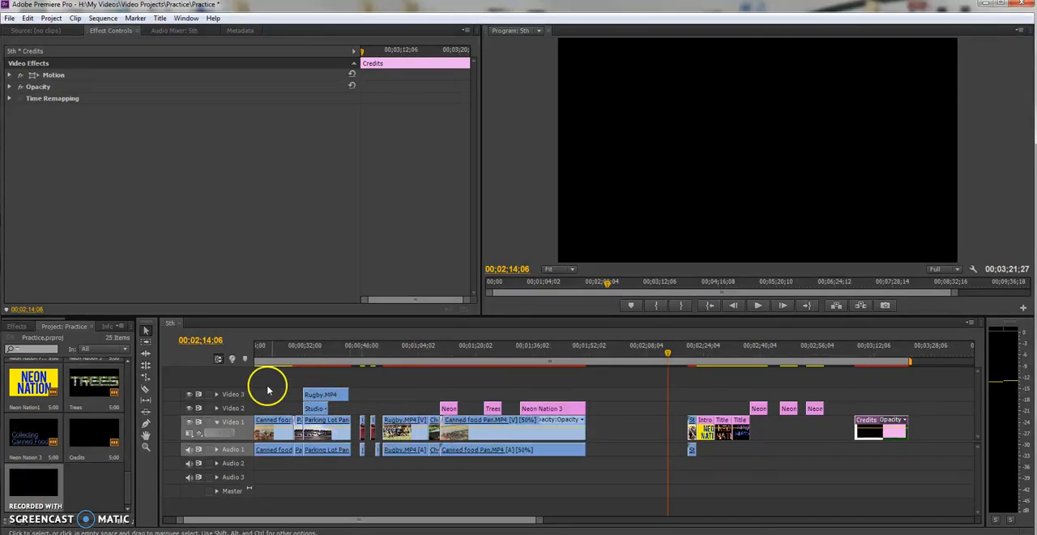
Place the Credits1 title on Video 4 above the start of the Rugby.MP4 clip and play it over the footage.
{"action": "left_click_drag", "start_coordinate": [39, 480], "coordinate": [307, 373]}
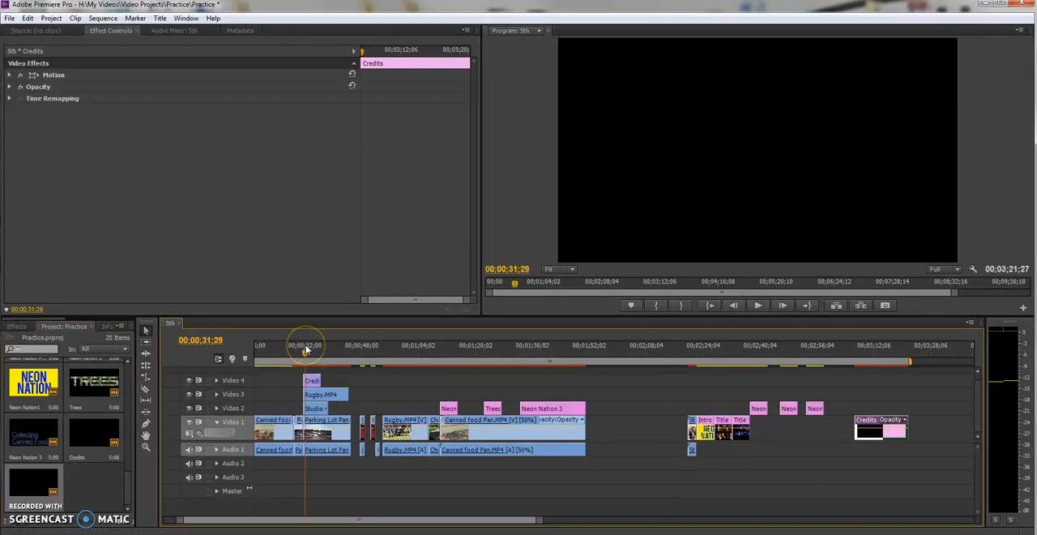
{"action": "left_click_drag", "start_coordinate": [305, 350], "coordinate": [301, 350]}
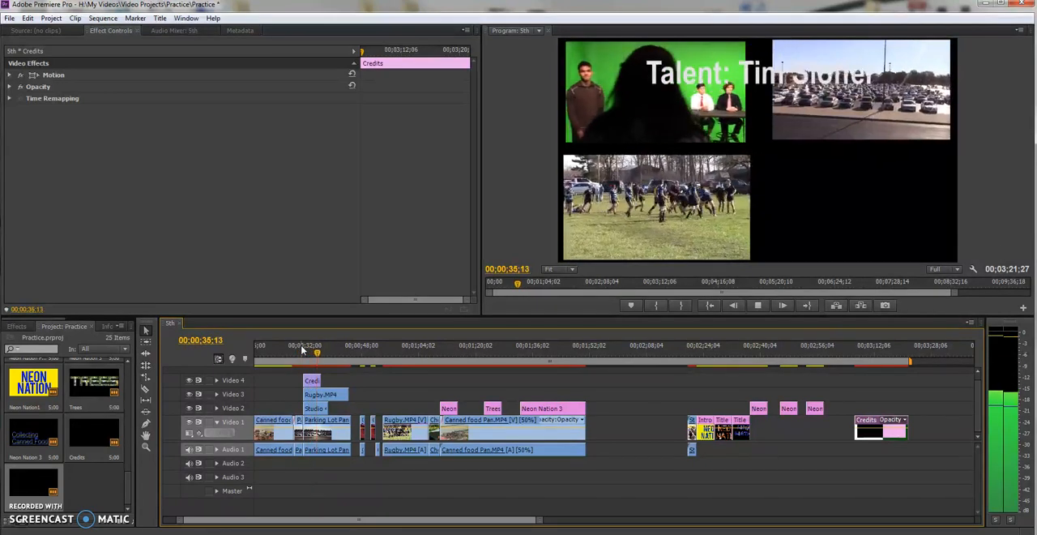
{"action": "key", "text": "space"}
Move the Credits1 clip onto Video 1 directly after the last Canned food Pan.MP4 clip and play the rolling credits.
{"action": "left_click_drag", "start_coordinate": [312, 381], "coordinate": [598, 428]}
{"action": "left_click_drag", "start_coordinate": [572, 349], "coordinate": [572, 355]}
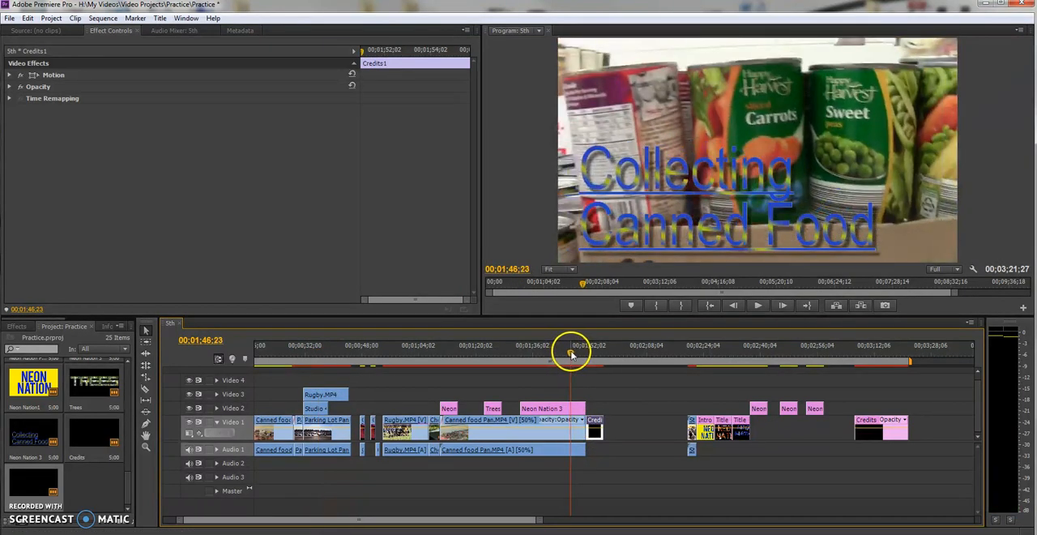
{"action": "key", "text": "space"}
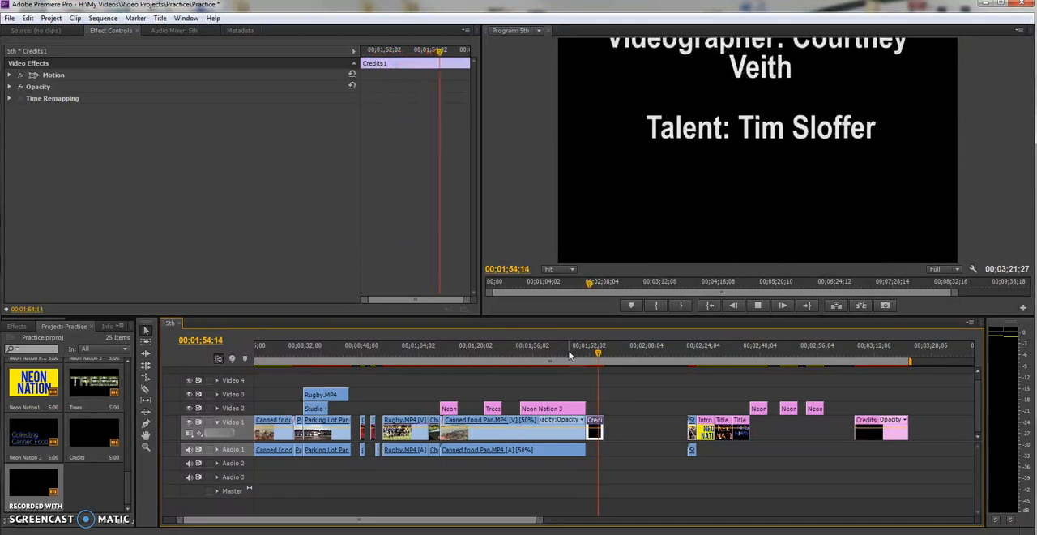
{"action": "key", "text": "space"}
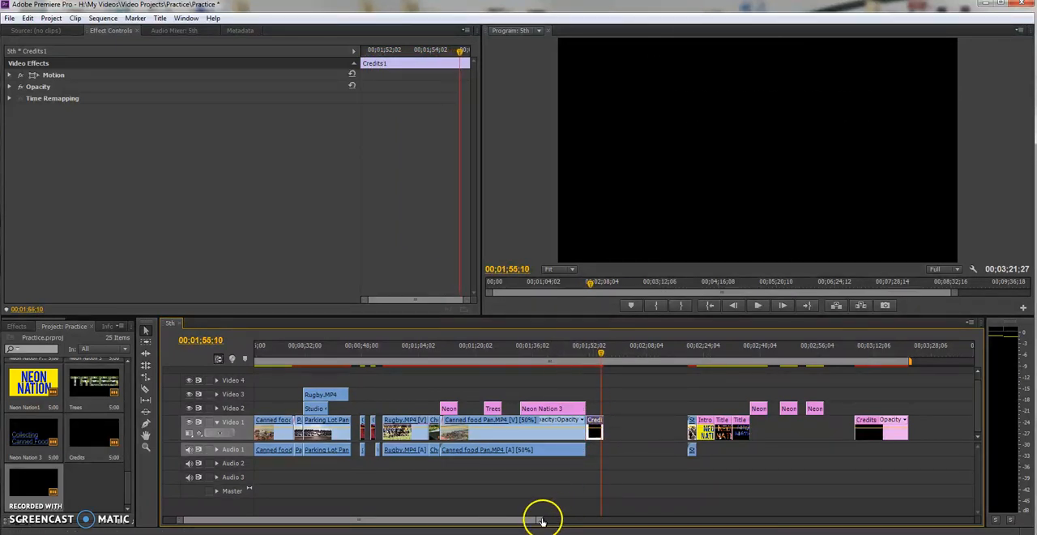
Extend the end of the Credits1 clip to about 00;02;04 and play it to judge the roll speed.
{"action": "left_click_drag", "start_coordinate": [541, 520], "coordinate": [407, 520]}
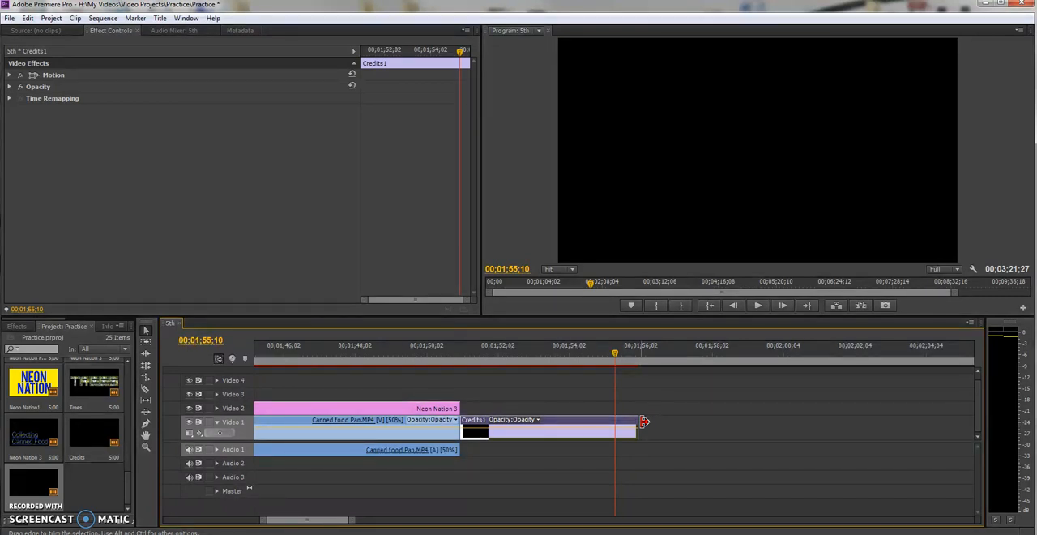
{"action": "left_click_drag", "start_coordinate": [644, 422], "coordinate": [934, 427]}
{"action": "left_click_drag", "start_coordinate": [468, 350], "coordinate": [466, 351]}
{"action": "key", "text": "space"}
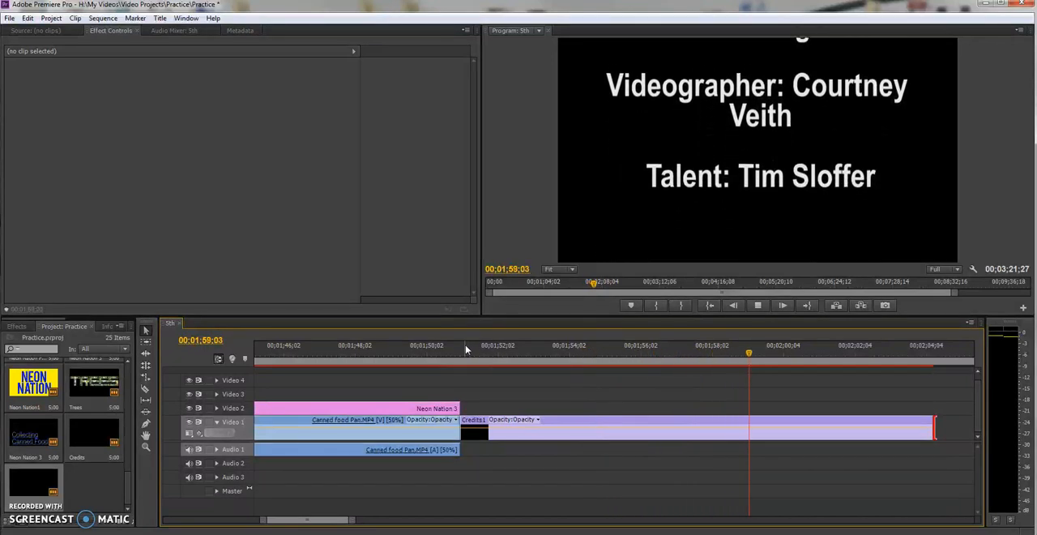
{"action": "key", "text": "space"}
Shorten the Credits1 clip to end at about 00;01;52 and play the faster roll.
{"action": "left_click_drag", "start_coordinate": [938, 423], "coordinate": [507, 423]}
{"action": "left_click", "coordinate": [459, 350]}
{"action": "key", "text": "space"}
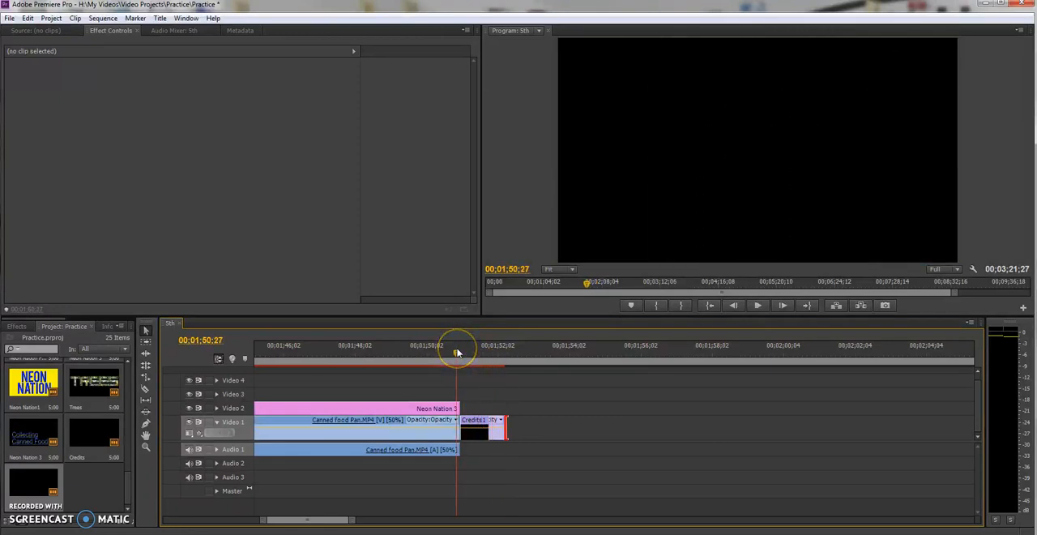
{"action": "key", "text": "space"}
{"action": "left_click", "coordinate": [457, 353]}
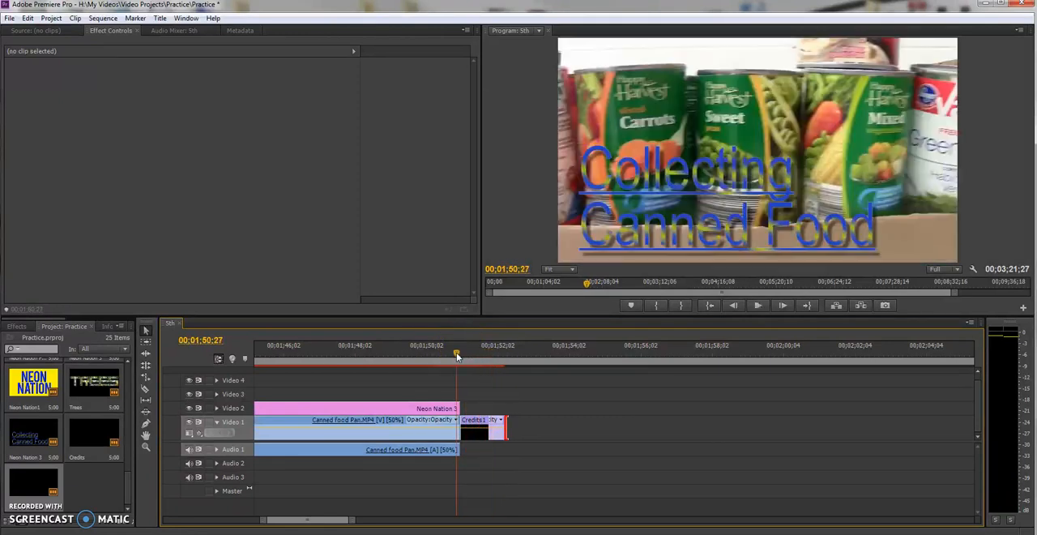
{"action": "key", "text": "space"}
Extend the end of the Credits1 clip to about 00;02;02 and play the credits through to their end.
{"action": "left_click", "coordinate": [503, 421]}
{"action": "left_click_drag", "start_coordinate": [509, 419], "coordinate": [865, 446]}
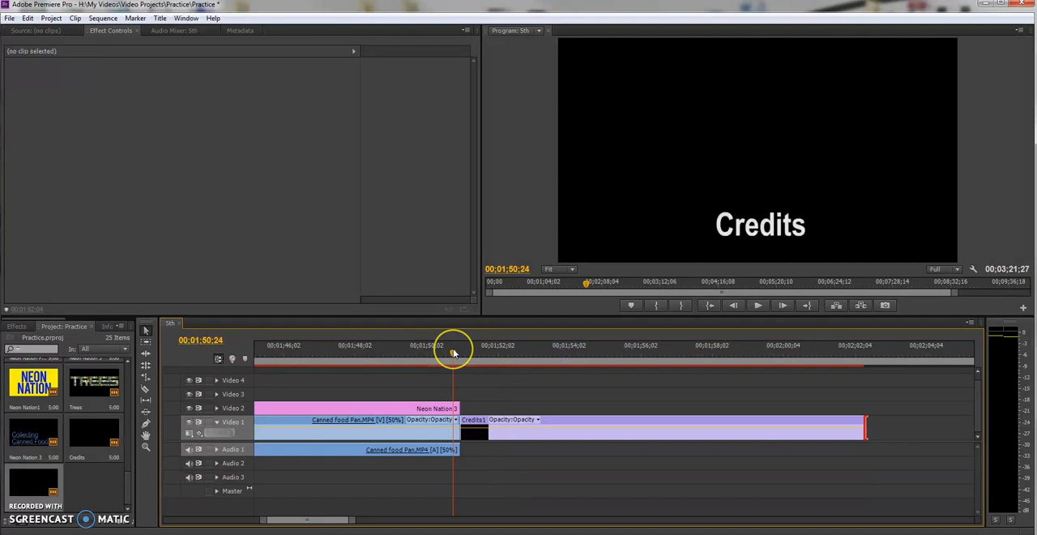
{"action": "key", "text": "space"}
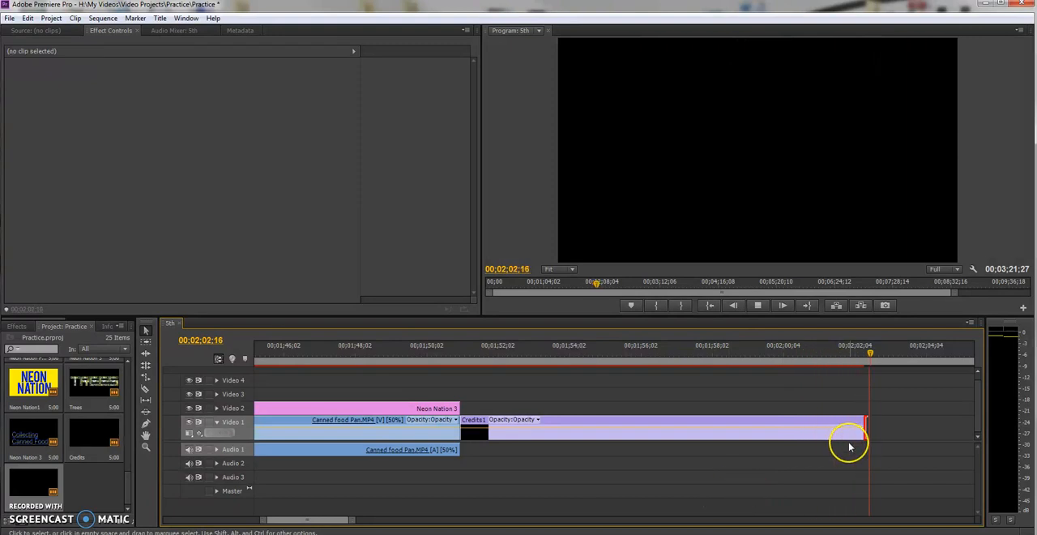
{"action": "key", "text": "space"}
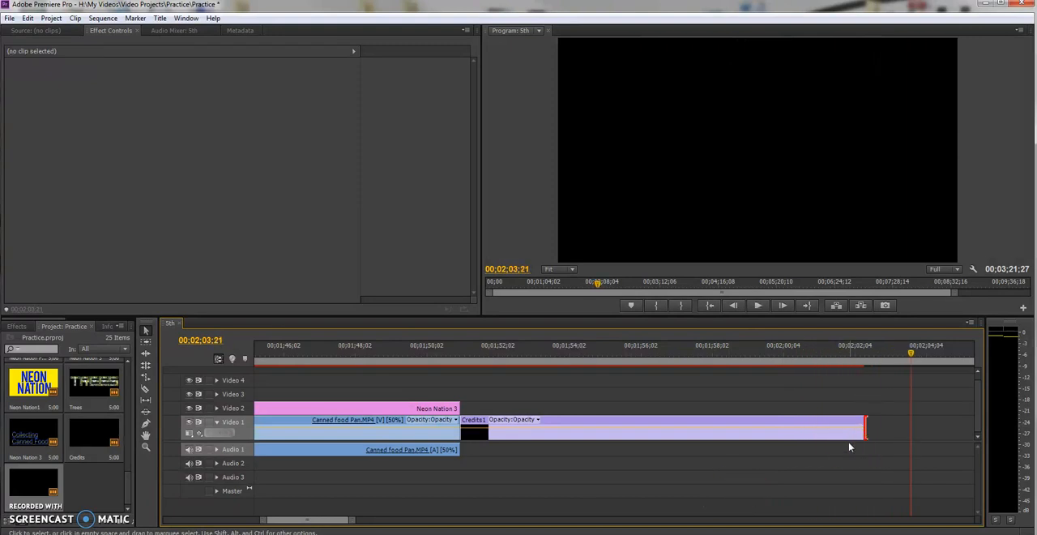